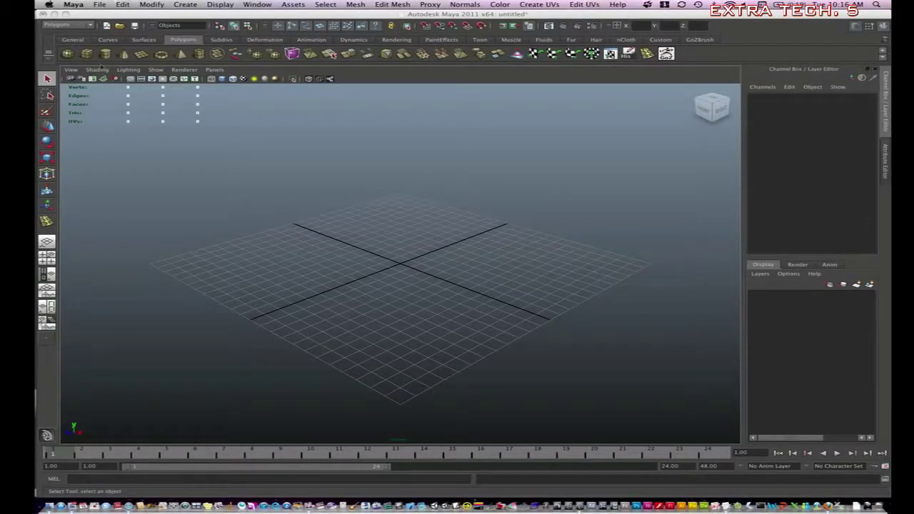
Draw a flat interactive polygon cube, pCube1, at the grid centre, shaded solid
{"action": "left_click", "coordinate": [86, 53]}
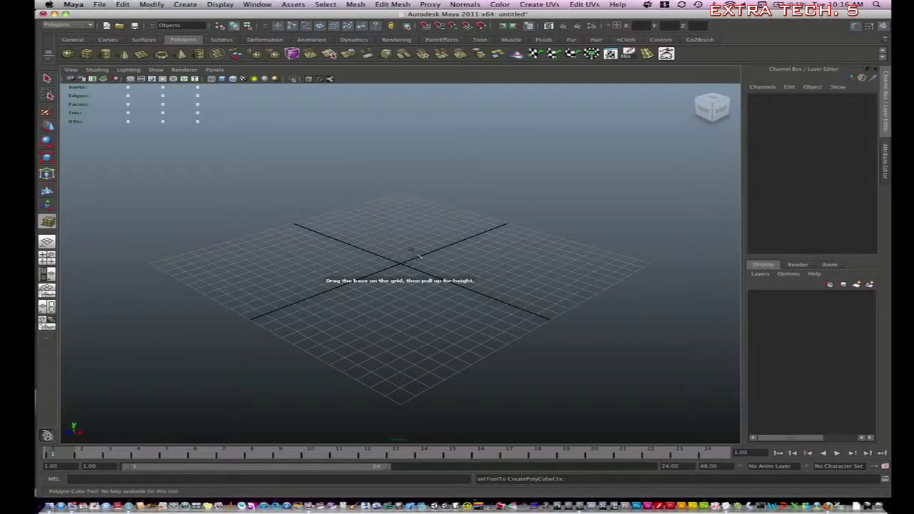
{"action": "left_click_drag", "start_coordinate": [421, 250], "coordinate": [432, 268]}
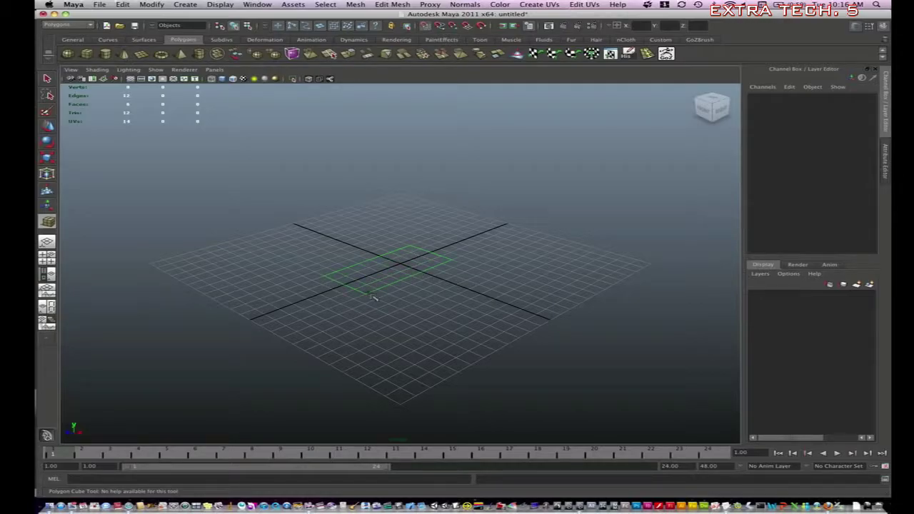
{"action": "mouse_move", "coordinate": [372, 295]}
{"action": "left_mouse_down"}
{"action": "mouse_move", "coordinate": [383, 245]}
{"action": "mouse_move", "coordinate": [373, 287]}
{"action": "left_mouse_up"}
{"action": "key", "text": "5"}
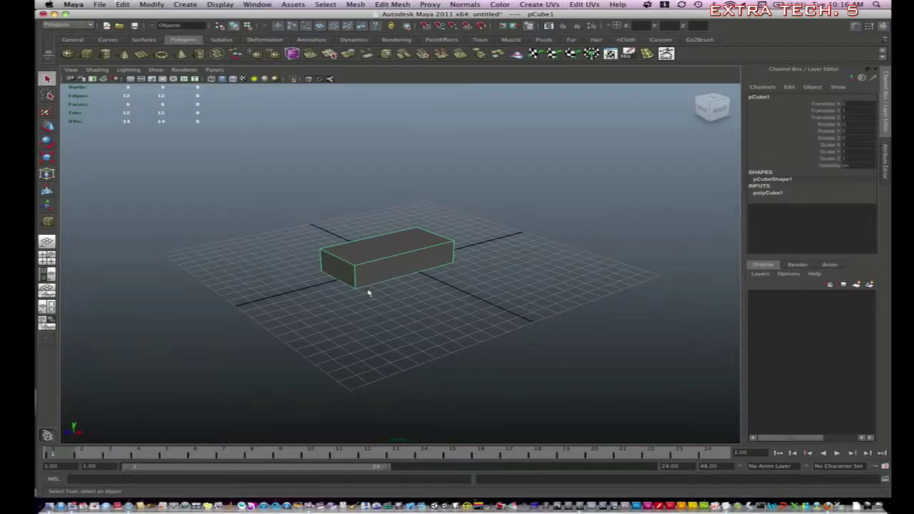
Raise pCube1 2.85 units and rescale it to about 0.657 by 1.861 into a tall block
{"action": "scroll", "coordinate": [412, 271], "scroll_direction": "up", "scroll_amount": 3}
{"action": "scroll", "coordinate": [510, 264], "scroll_direction": "up", "scroll_amount": 2}
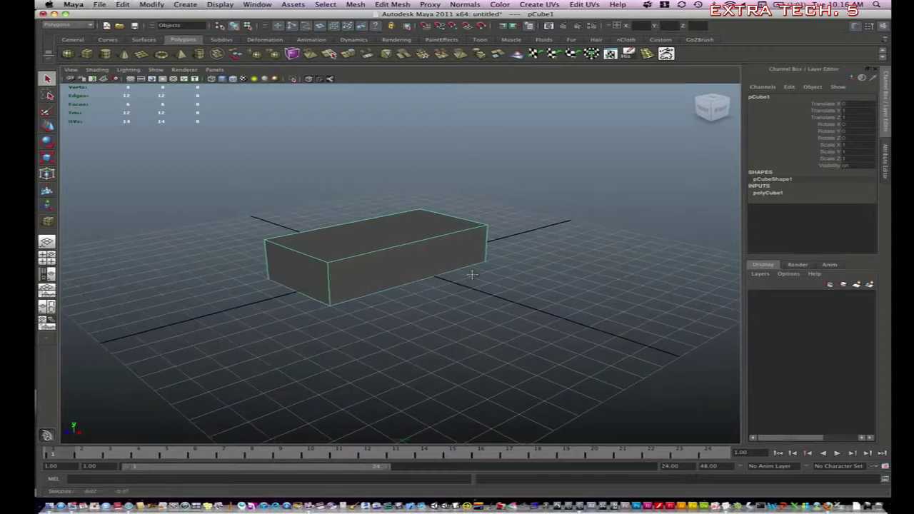
{"action": "middle_click_drag", "start_coordinate": [472, 275], "coordinate": [441, 282], "text": "alt"}
{"action": "key", "text": "r"}
{"action": "mouse_move", "coordinate": [424, 273]}
{"action": "left_mouse_down"}
{"action": "mouse_move", "coordinate": [408, 275]}
{"action": "mouse_move", "coordinate": [412, 264]}
{"action": "left_mouse_up"}
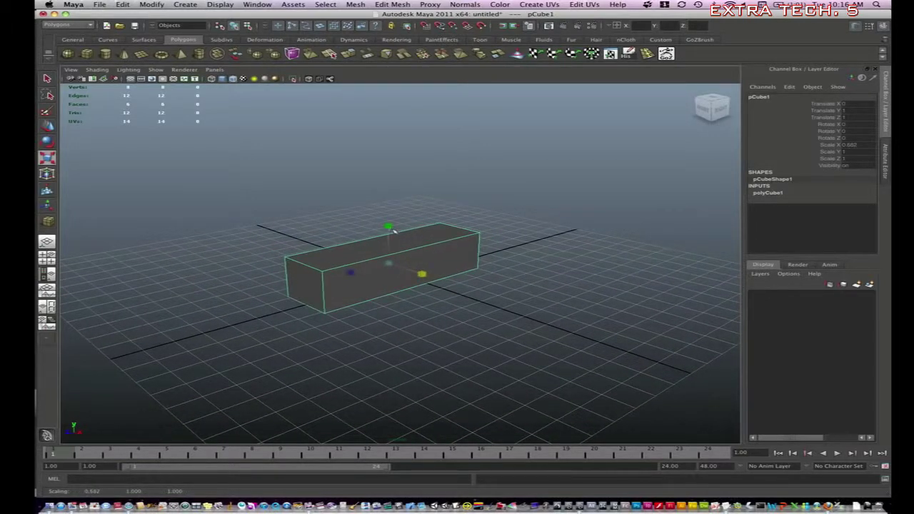
{"action": "key", "text": "w"}
{"action": "mouse_move", "coordinate": [393, 231]}
{"action": "left_mouse_down"}
{"action": "mouse_move", "coordinate": [387, 163]}
{"action": "mouse_move", "coordinate": [396, 180]}
{"action": "left_mouse_up"}
{"action": "key", "text": "r"}
{"action": "left_click_drag", "start_coordinate": [400, 214], "coordinate": [431, 236], "text": "alt"}
Switch the mesh to face selection mode
{"action": "mouse_move", "coordinate": [385, 269]}
{"action": "left_mouse_down", "text": "alt"}
{"action": "mouse_move", "coordinate": [342, 267]}
{"action": "mouse_move", "coordinate": [443, 244]}
{"action": "left_mouse_up", "text": "alt"}
{"action": "right_click", "coordinate": [339, 267]}
{"action": "left_click", "coordinate": [341, 281]}
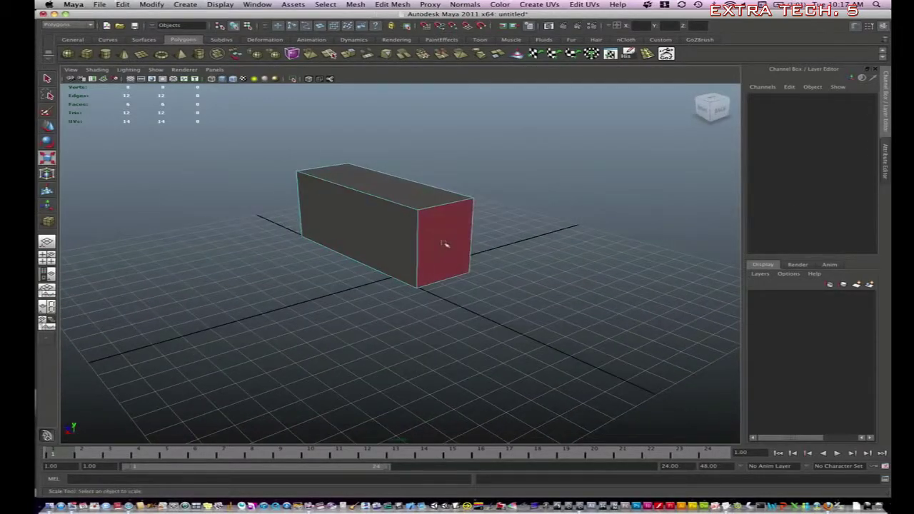
Extrude the box's end face and scale it smaller and flatter to taper the body
{"action": "left_click", "coordinate": [444, 244]}
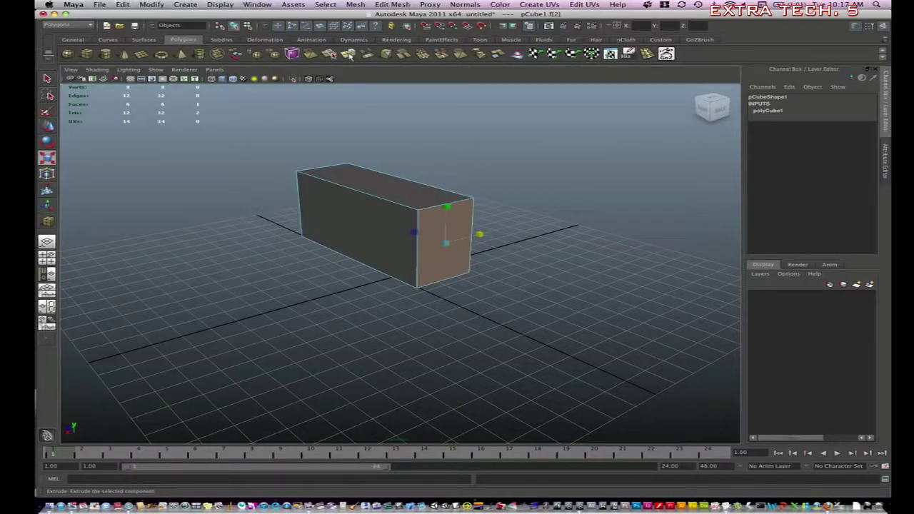
{"action": "left_click", "coordinate": [351, 57]}
{"action": "mouse_move", "coordinate": [456, 256]}
{"action": "left_mouse_down", "text": "alt"}
{"action": "mouse_move", "coordinate": [389, 251]}
{"action": "mouse_move", "coordinate": [563, 332]}
{"action": "mouse_move", "coordinate": [443, 300]}
{"action": "left_mouse_up", "text": "alt"}
{"action": "key", "text": "r"}
{"action": "left_click_drag", "start_coordinate": [491, 276], "coordinate": [464, 286]}
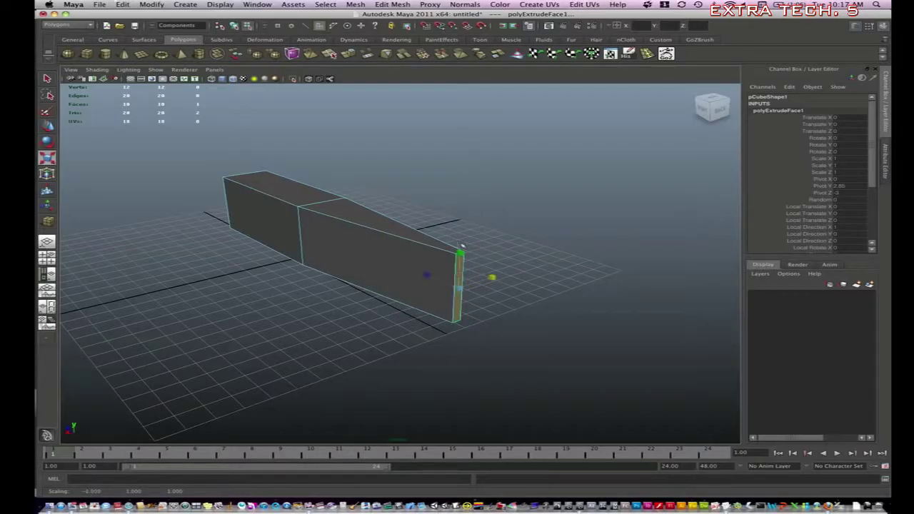
{"action": "left_click_drag", "start_coordinate": [462, 245], "coordinate": [462, 272]}
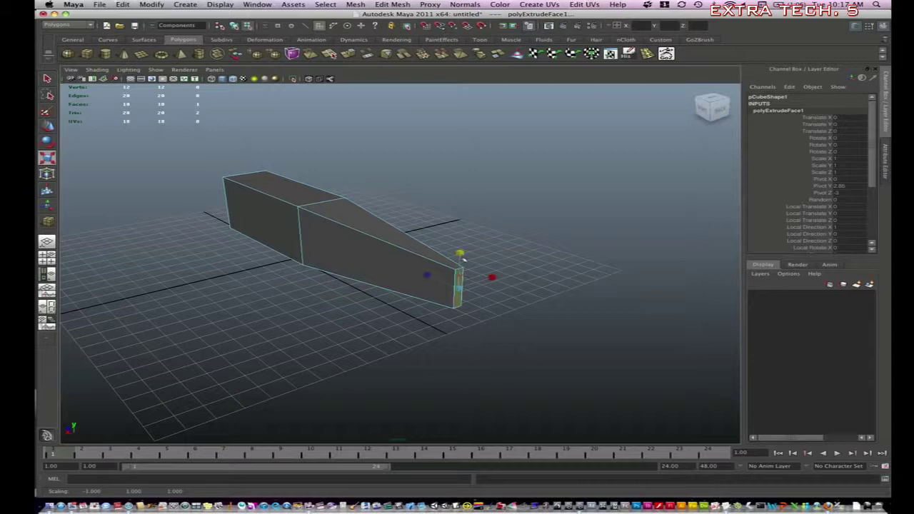
Extrude the end face again and pull it outward to lengthen the tail
{"action": "key", "text": "w"}
{"action": "left_click_drag", "start_coordinate": [463, 258], "coordinate": [571, 226], "text": "alt"}
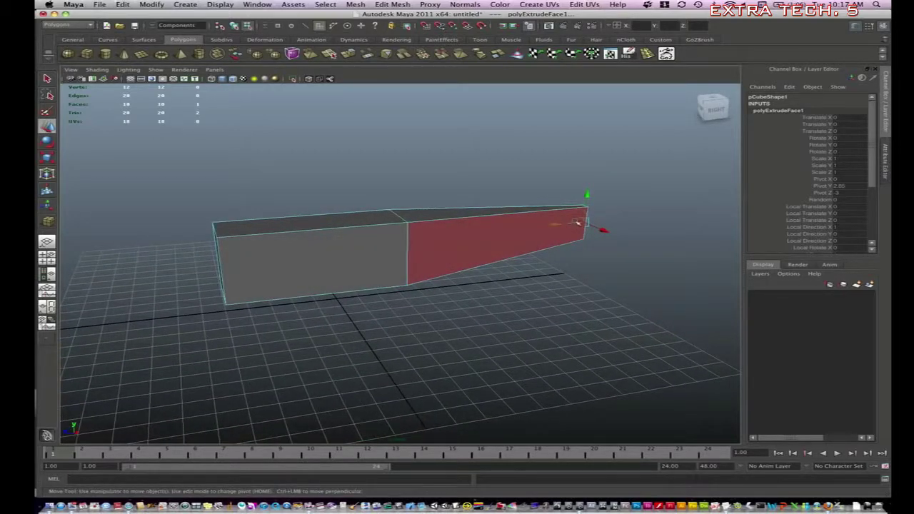
{"action": "key", "text": "ctrl+e"}
{"action": "key", "text": "w"}
{"action": "mouse_move", "coordinate": [559, 224]}
{"action": "left_mouse_down"}
{"action": "mouse_move", "coordinate": [593, 217]}
{"action": "mouse_move", "coordinate": [611, 231]}
{"action": "left_mouse_up"}
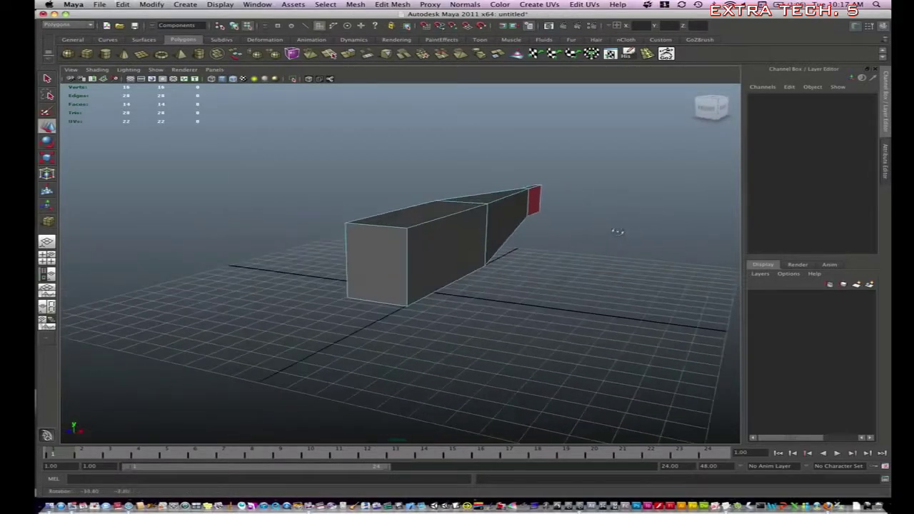
Extrude the fuselage's top face and raise it slightly
{"action": "left_click", "coordinate": [432, 212]}
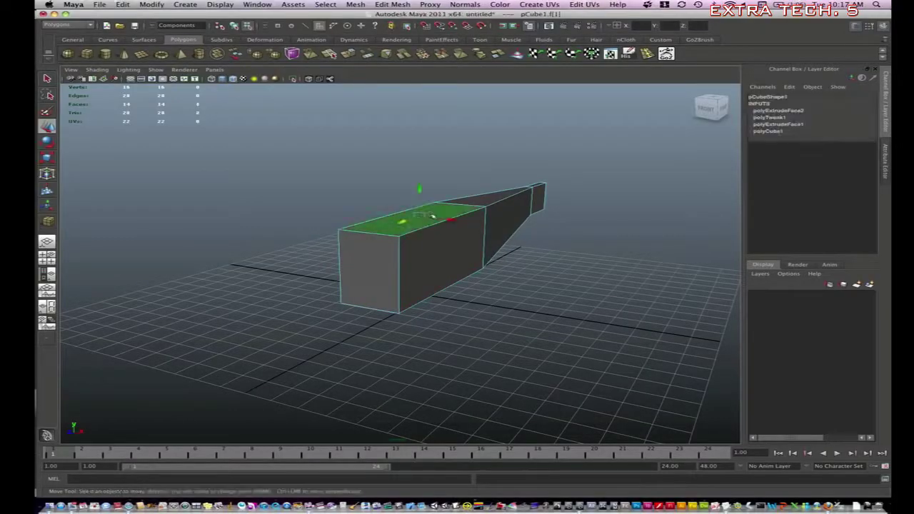
{"action": "key", "text": "ctrl+e"}
{"action": "left_click_drag", "start_coordinate": [419, 194], "coordinate": [421, 185]}
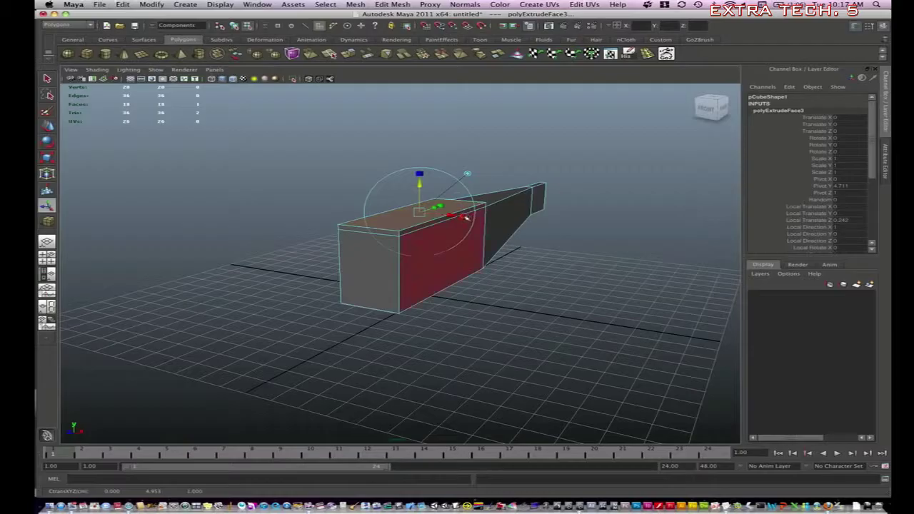
Extrude the fuselage's side faces outward into a pair of wings
{"action": "left_click", "coordinate": [542, 265]}
{"action": "mouse_move", "coordinate": [542, 265]}
{"action": "left_mouse_down", "text": "alt"}
{"action": "mouse_move", "coordinate": [458, 235]}
{"action": "mouse_move", "coordinate": [434, 236]}
{"action": "mouse_move", "coordinate": [555, 264]}
{"action": "mouse_move", "coordinate": [503, 249]}
{"action": "mouse_move", "coordinate": [462, 264]}
{"action": "mouse_move", "coordinate": [646, 337]}
{"action": "left_mouse_up", "text": "alt"}
{"action": "left_click", "coordinate": [436, 236]}
{"action": "left_click", "coordinate": [504, 249]}
{"action": "key", "text": "ctrl+e"}
{"action": "left_click_drag", "start_coordinate": [587, 324], "coordinate": [428, 286], "text": "alt"}
Scale both wings narrower from front to back
{"action": "left_click", "coordinate": [378, 253]}
{"action": "key", "text": "r"}
{"action": "left_click_drag", "start_coordinate": [347, 264], "coordinate": [371, 249]}
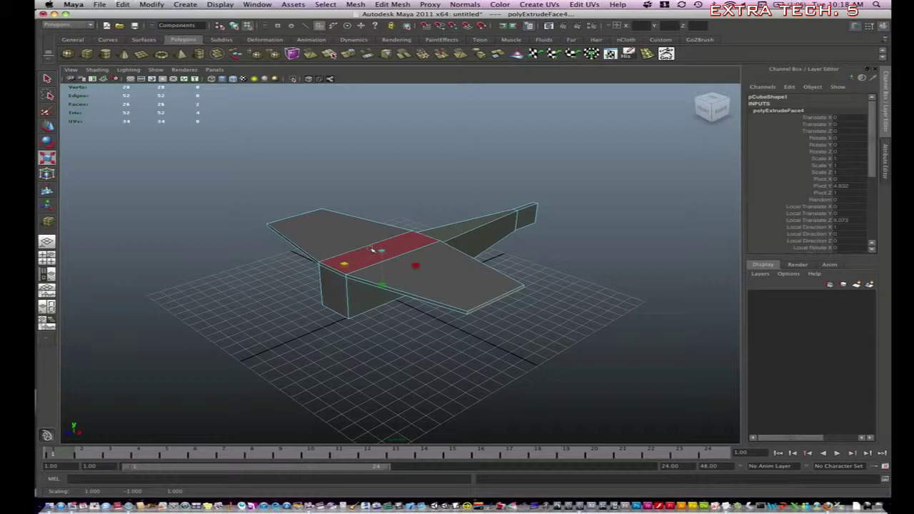
{"action": "key", "text": "shift+period"}
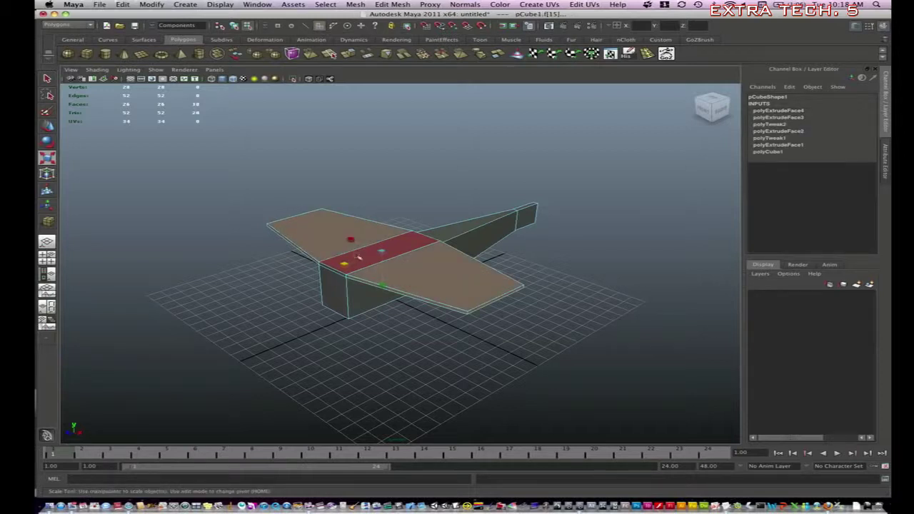
{"action": "left_click_drag", "start_coordinate": [345, 266], "coordinate": [361, 260]}
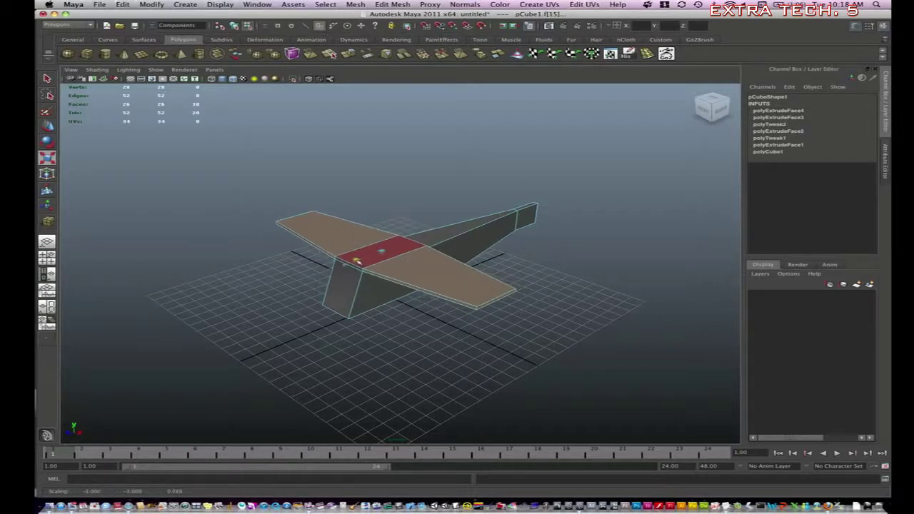
{"action": "left_click_drag", "start_coordinate": [360, 260], "coordinate": [370, 264], "text": "alt"}
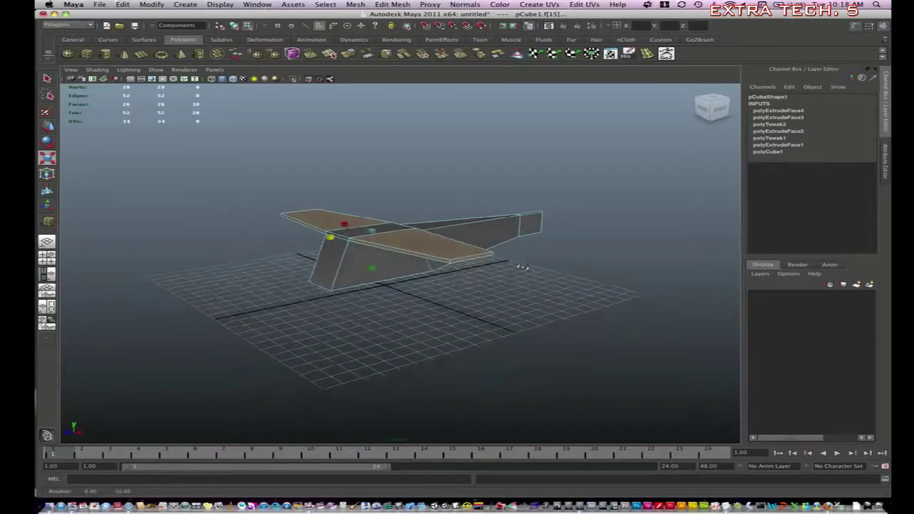
Extrude a face near the tail and pull it outward
{"action": "left_click", "coordinate": [561, 255]}
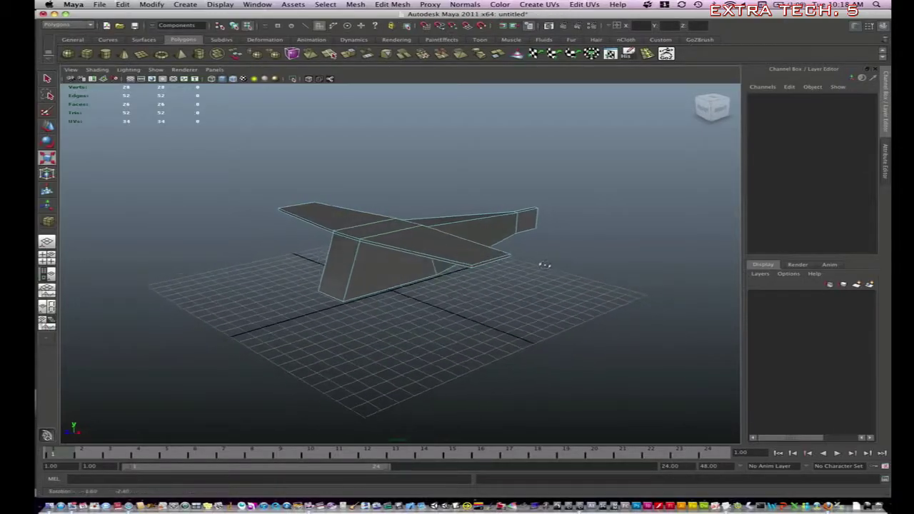
{"action": "left_click_drag", "start_coordinate": [561, 255], "coordinate": [547, 265], "text": "alt"}
{"action": "left_click", "coordinate": [495, 278]}
{"action": "mouse_move", "coordinate": [497, 279]}
{"action": "left_mouse_down", "text": "alt"}
{"action": "mouse_move", "coordinate": [401, 221]}
{"action": "mouse_move", "coordinate": [428, 236]}
{"action": "mouse_move", "coordinate": [594, 230]}
{"action": "left_mouse_up", "text": "alt"}
{"action": "key", "text": "ctrl+e"}
{"action": "left_click_drag", "start_coordinate": [630, 200], "coordinate": [635, 200]}
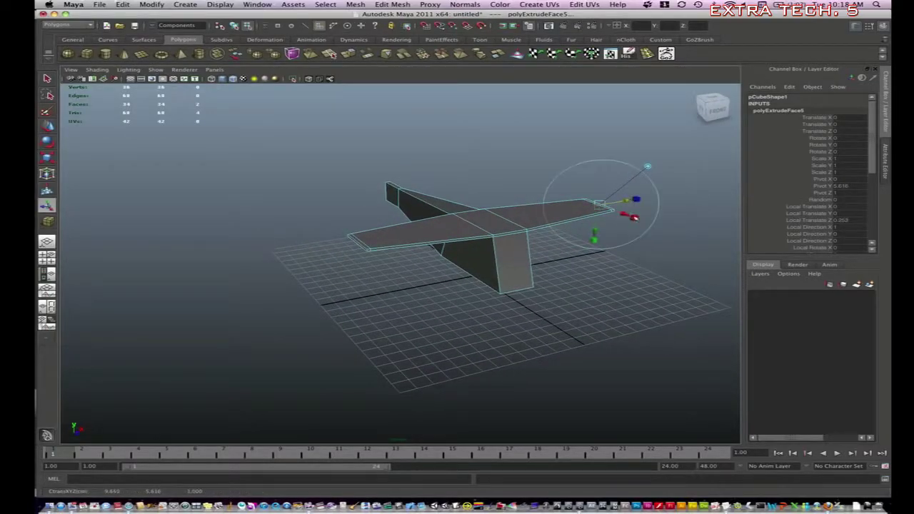
Extrude both wing-tip faces and raise them into small upright fins
{"action": "left_click", "coordinate": [629, 263]}
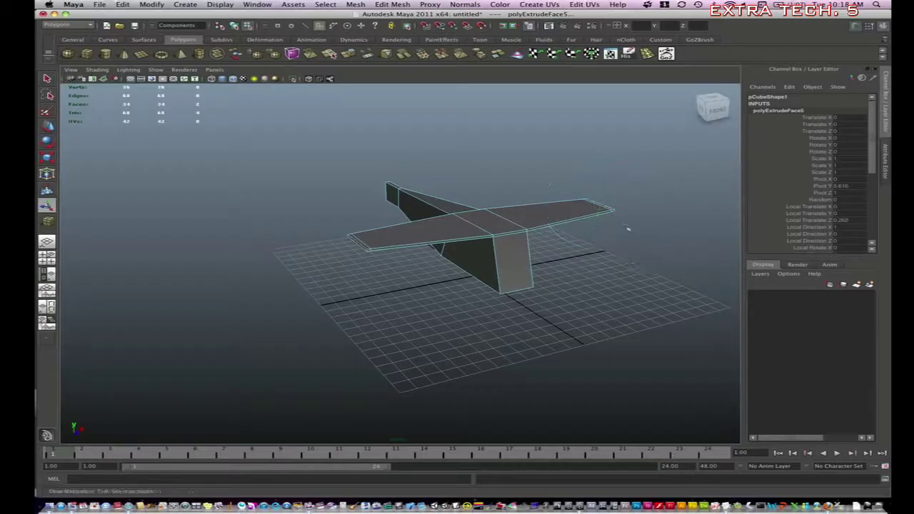
{"action": "left_click", "coordinate": [487, 212]}
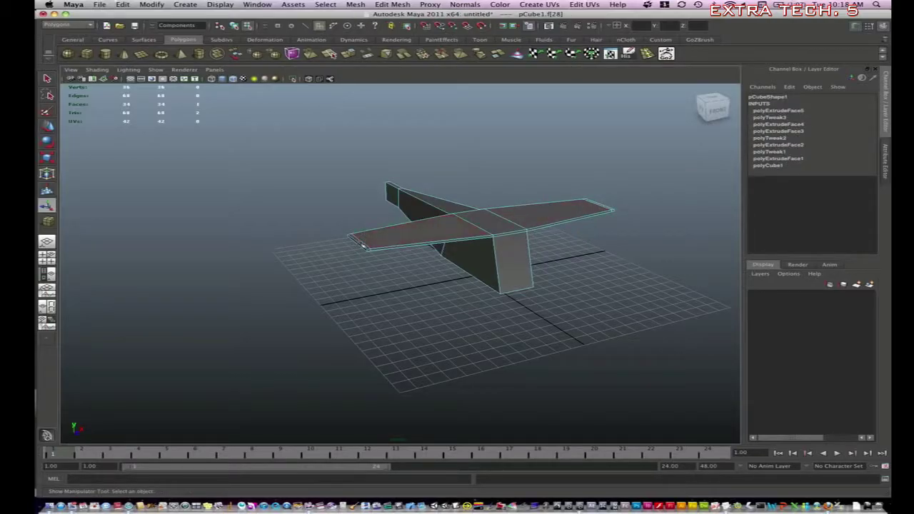
{"action": "left_click", "coordinate": [362, 244], "text": "shift"}
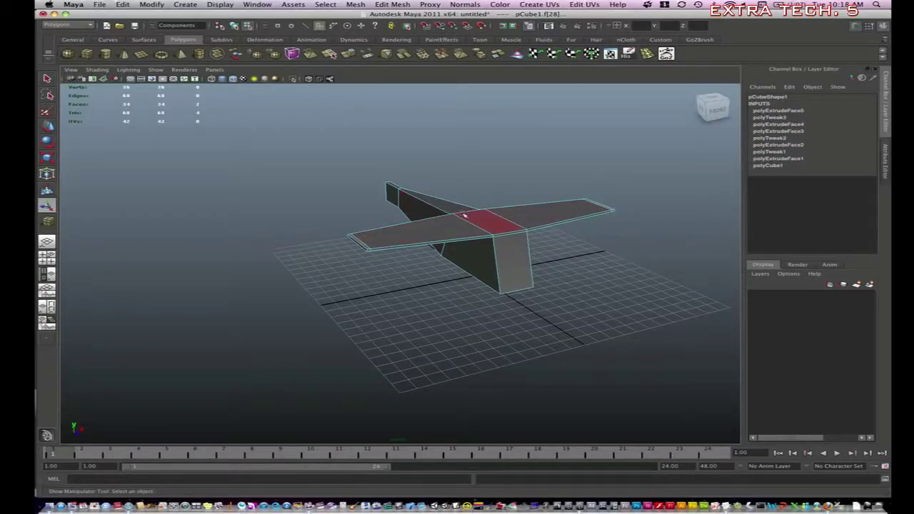
{"action": "key", "text": "ctrl+e"}
{"action": "key", "text": "w"}
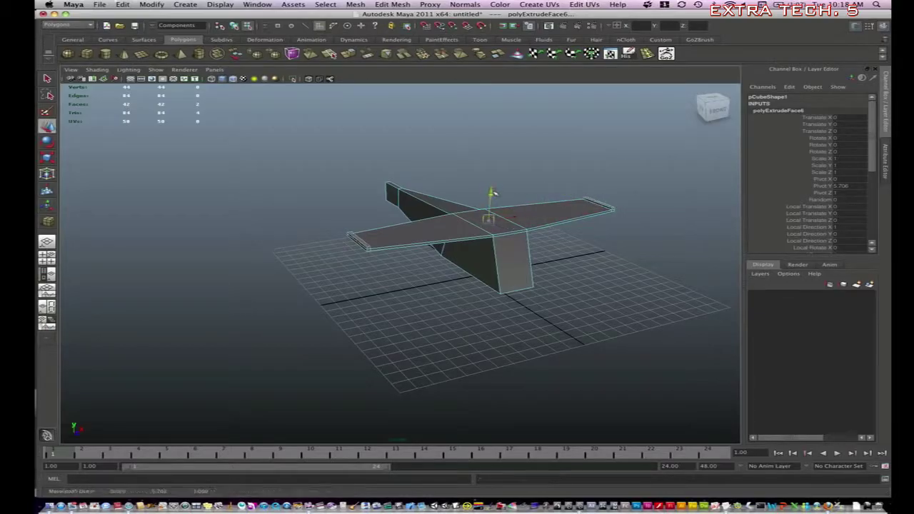
{"action": "left_click_drag", "start_coordinate": [491, 192], "coordinate": [492, 171]}
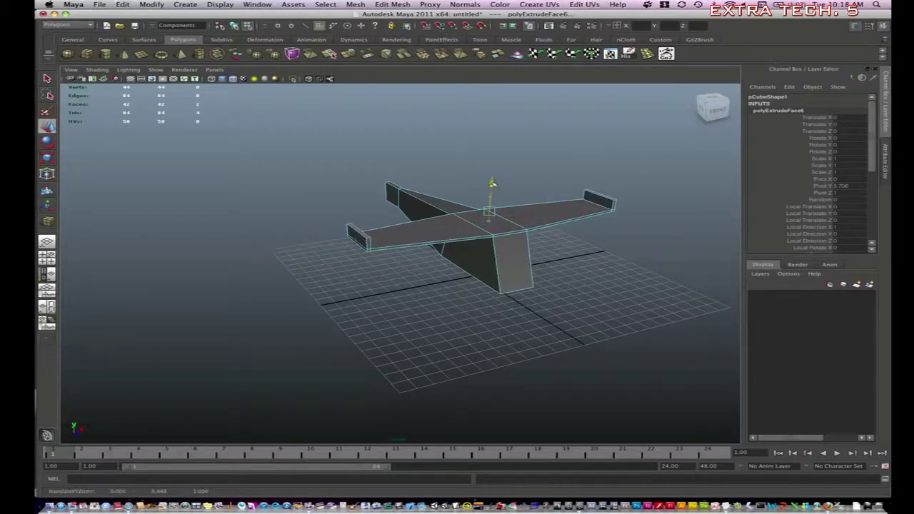
Scale a fin face narrower toward its tip, undo the last change, and deselect
{"action": "left_click", "coordinate": [528, 241]}
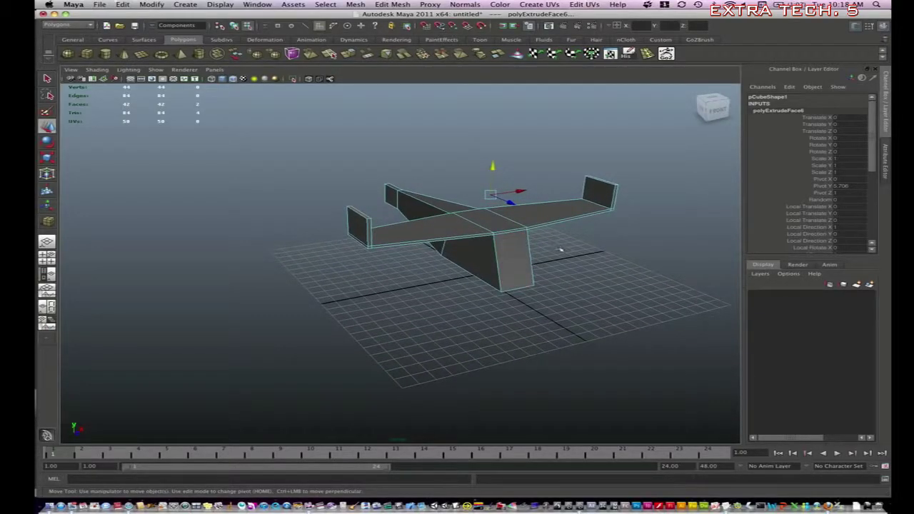
{"action": "mouse_move", "coordinate": [560, 249]}
{"action": "left_mouse_down", "text": "alt"}
{"action": "mouse_move", "coordinate": [601, 234]}
{"action": "mouse_move", "coordinate": [554, 209]}
{"action": "left_mouse_up", "text": "alt"}
{"action": "key", "text": "r"}
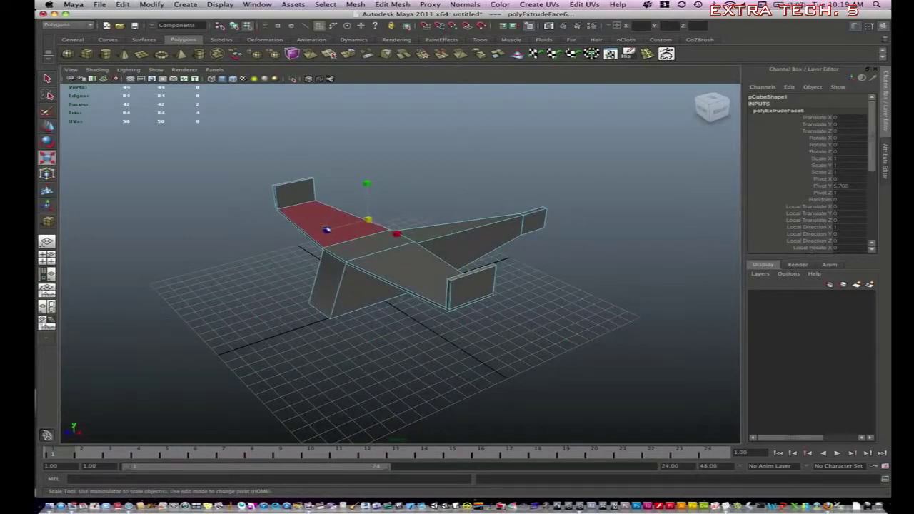
{"action": "left_click_drag", "start_coordinate": [327, 229], "coordinate": [376, 212], "text": "alt"}
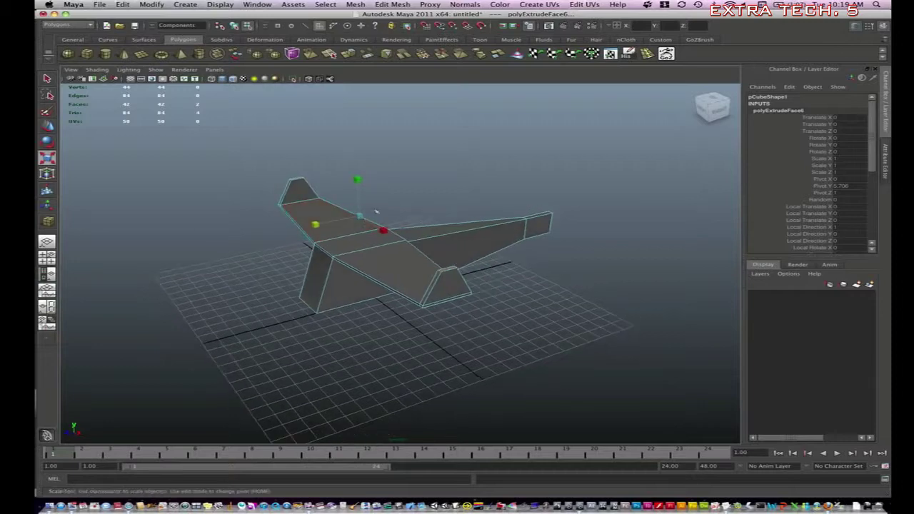
{"action": "key", "text": "w"}
{"action": "key", "text": "ctrl+z"}
{"action": "key", "text": "ctrl+z"}
{"action": "key", "text": "ctrl+z"}
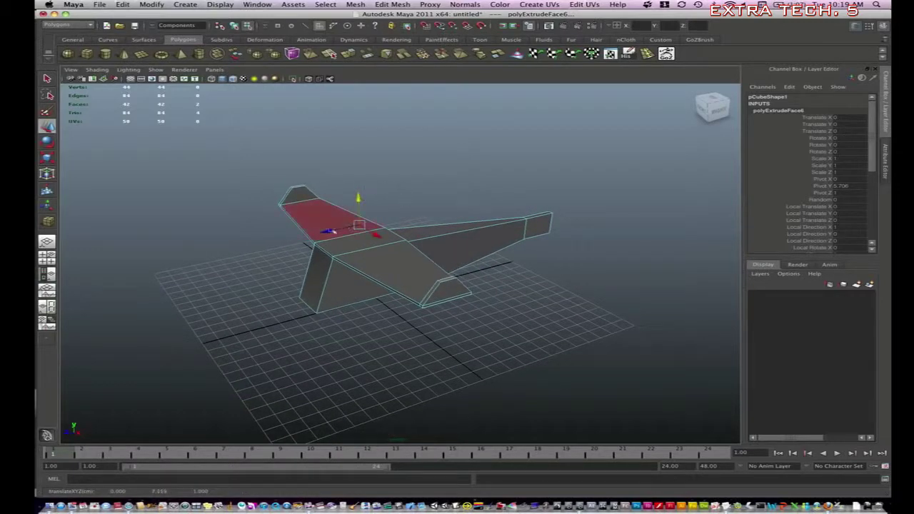
{"action": "left_click", "coordinate": [486, 320]}
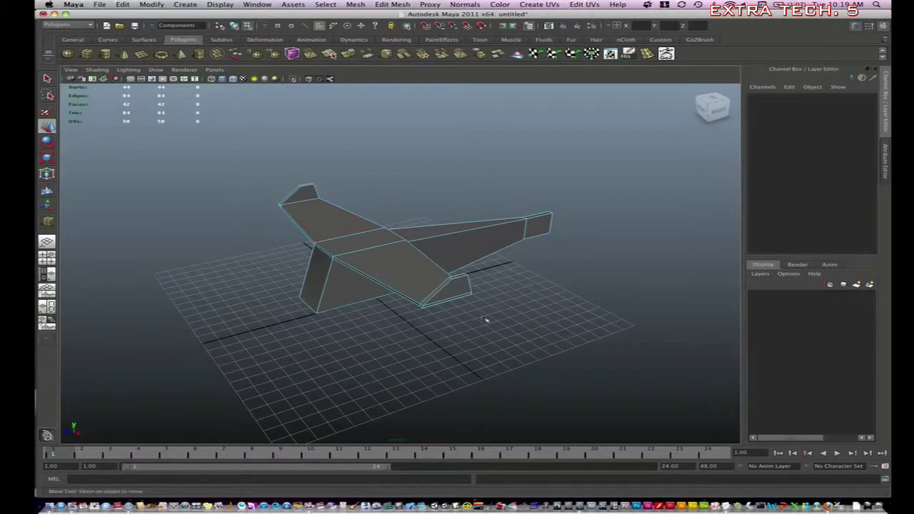
{"action": "left_click_drag", "start_coordinate": [485, 320], "coordinate": [490, 289], "text": "alt"}
Select the wing face loop and scale it outward to lengthen both wings
{"action": "left_click", "coordinate": [303, 202]}
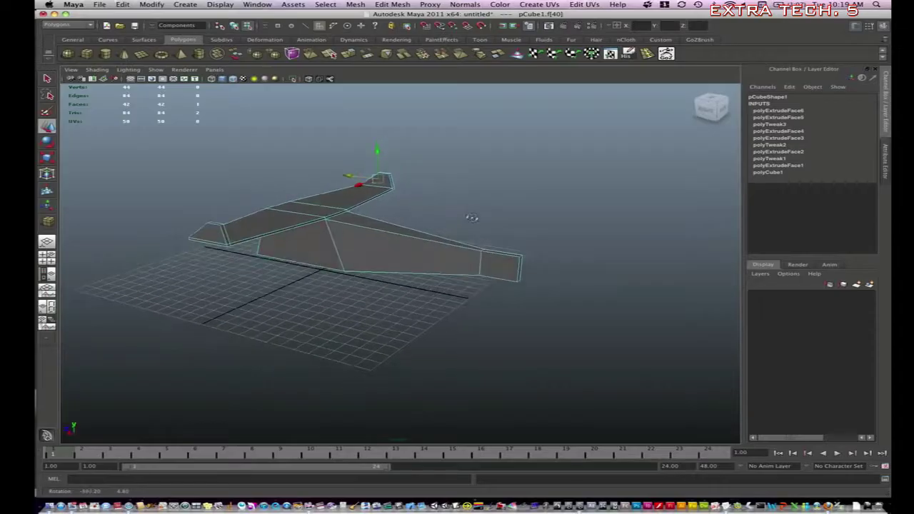
{"action": "double_click", "coordinate": [241, 227]}
{"action": "mouse_move", "coordinate": [240, 227]}
{"action": "left_mouse_down", "text": "alt"}
{"action": "mouse_move", "coordinate": [316, 285]}
{"action": "mouse_move", "coordinate": [379, 244]}
{"action": "left_mouse_up", "text": "alt"}
{"action": "key", "text": "r"}
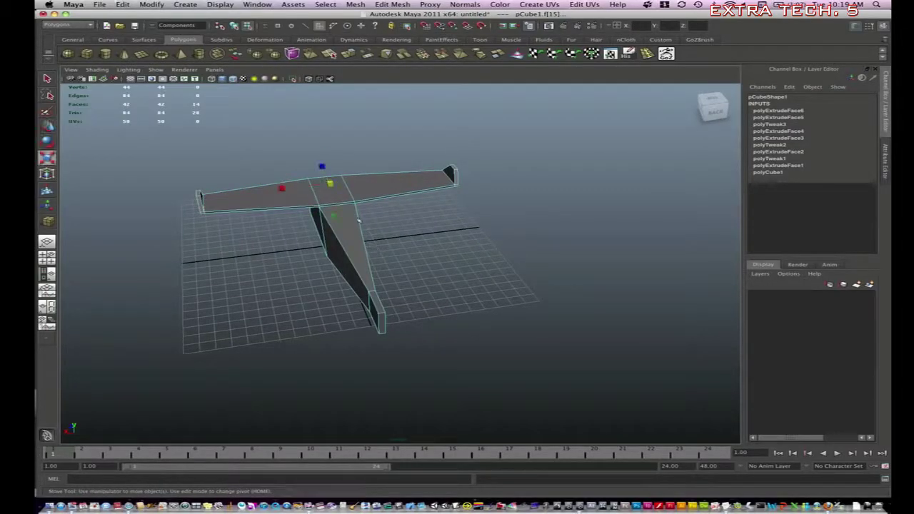
{"action": "left_click_drag", "start_coordinate": [282, 188], "coordinate": [252, 194]}
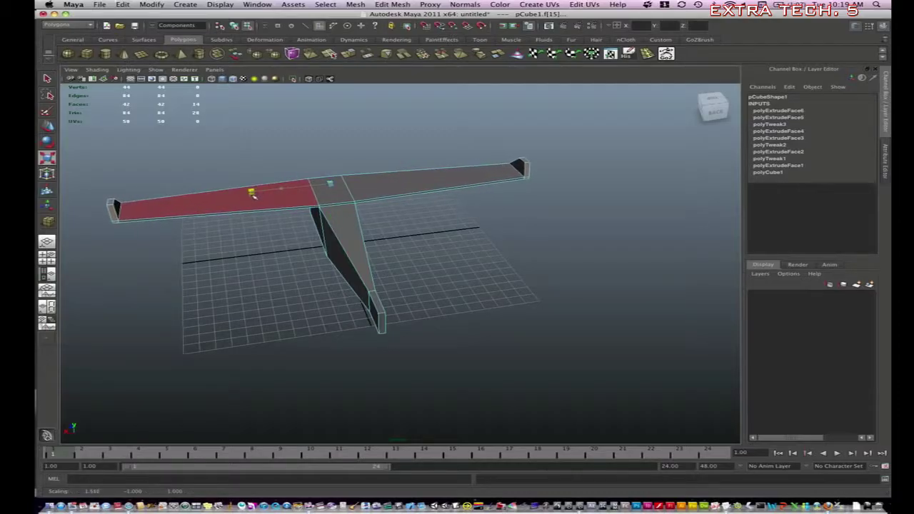
Select the wing's tip and end faces for scaling
{"action": "left_click", "coordinate": [518, 229]}
{"action": "mouse_move", "coordinate": [519, 228]}
{"action": "left_mouse_down", "text": "alt"}
{"action": "mouse_move", "coordinate": [476, 247]}
{"action": "mouse_move", "coordinate": [584, 214]}
{"action": "mouse_move", "coordinate": [342, 260]}
{"action": "mouse_move", "coordinate": [261, 294]}
{"action": "left_mouse_up", "text": "alt"}
{"action": "left_click", "coordinate": [580, 214]}
{"action": "key", "text": "q"}
{"action": "left_click", "coordinate": [580, 224]}
{"action": "left_click", "coordinate": [171, 305]}
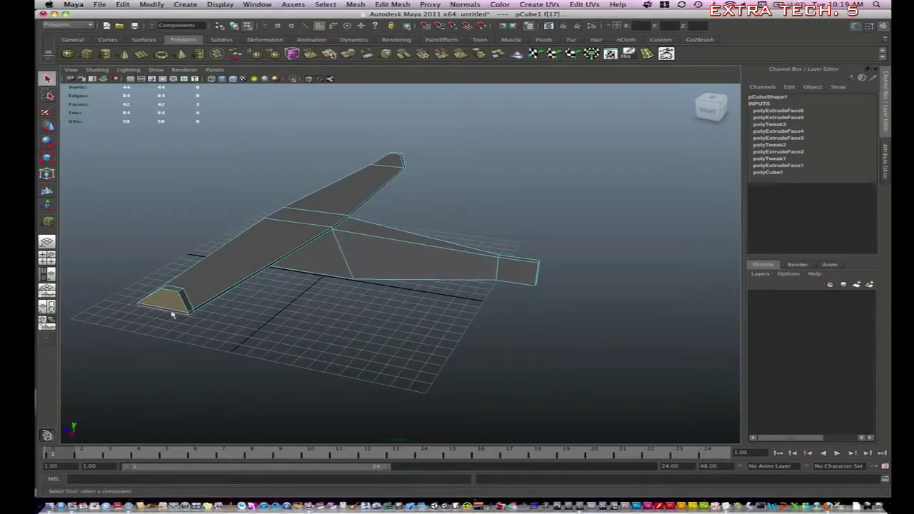
{"action": "key", "text": "r"}
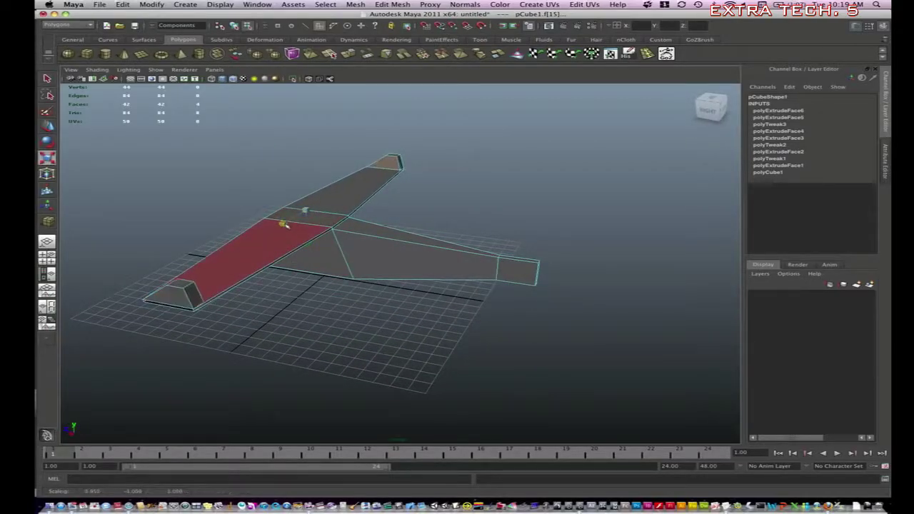
Select and release the fuselage end face, then zoom in close on the fuselage
{"action": "left_click", "coordinate": [480, 203]}
{"action": "mouse_move", "coordinate": [480, 202]}
{"action": "left_mouse_down", "text": "alt"}
{"action": "mouse_move", "coordinate": [404, 264]}
{"action": "mouse_move", "coordinate": [494, 295]}
{"action": "mouse_move", "coordinate": [453, 306]}
{"action": "mouse_move", "coordinate": [453, 293]}
{"action": "left_mouse_up", "text": "alt"}
{"action": "left_click", "coordinate": [490, 292]}
{"action": "left_click", "coordinate": [470, 280]}
{"action": "left_click", "coordinate": [429, 284]}
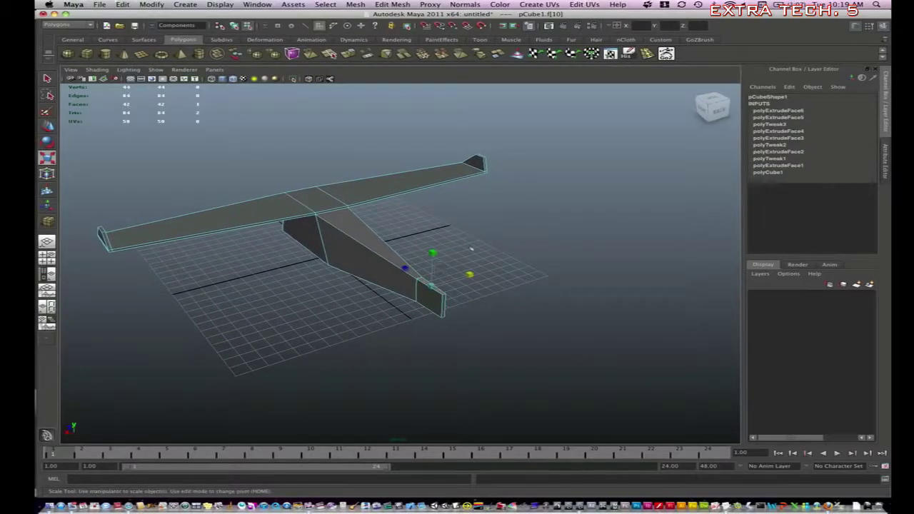
{"action": "left_click", "coordinate": [434, 285]}
{"action": "right_click_drag", "start_coordinate": [434, 285], "coordinate": [685, 267], "text": "alt"}
Select the two corner vertices at the fuselage's tail end, then clear them
{"action": "mouse_move", "coordinate": [487, 319]}
{"action": "left_mouse_down", "text": "alt"}
{"action": "mouse_move", "coordinate": [506, 310]}
{"action": "mouse_move", "coordinate": [497, 272]}
{"action": "left_mouse_up", "text": "alt"}
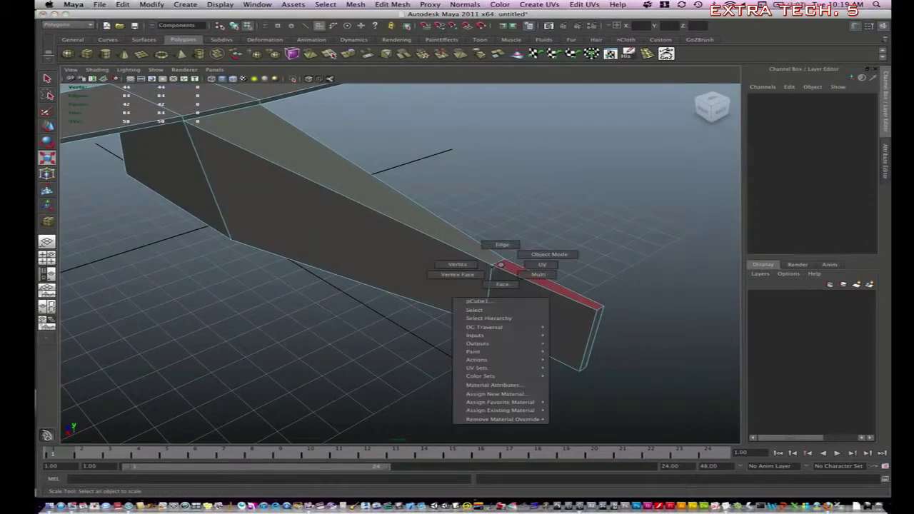
{"action": "right_click_drag", "start_coordinate": [502, 266], "coordinate": [506, 242]}
{"action": "mouse_move", "coordinate": [485, 272]}
{"action": "left_mouse_down"}
{"action": "mouse_move", "coordinate": [514, 246]}
{"action": "mouse_move", "coordinate": [522, 250]}
{"action": "left_mouse_up"}
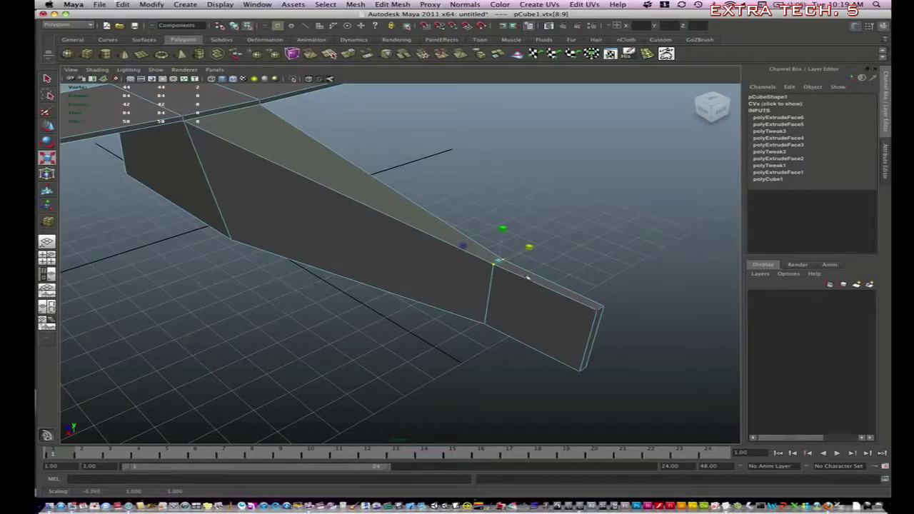
{"action": "mouse_move", "coordinate": [544, 286]}
{"action": "left_mouse_down", "text": "alt"}
{"action": "mouse_move", "coordinate": [607, 290]}
{"action": "mouse_move", "coordinate": [647, 224]}
{"action": "mouse_move", "coordinate": [511, 272]}
{"action": "left_mouse_up", "text": "alt"}
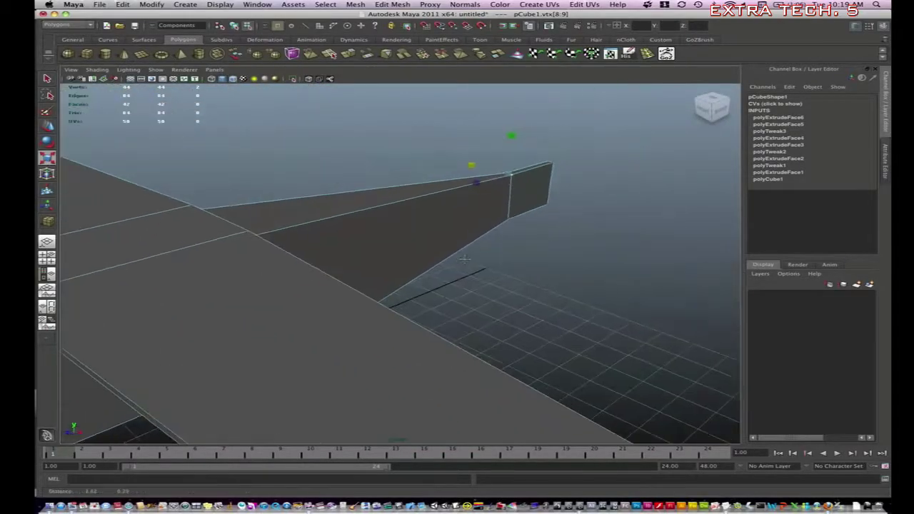
{"action": "left_click", "coordinate": [512, 272]}
Select the top face at the rear of the fuselage
{"action": "right_click_drag", "start_coordinate": [486, 220], "coordinate": [484, 240]}
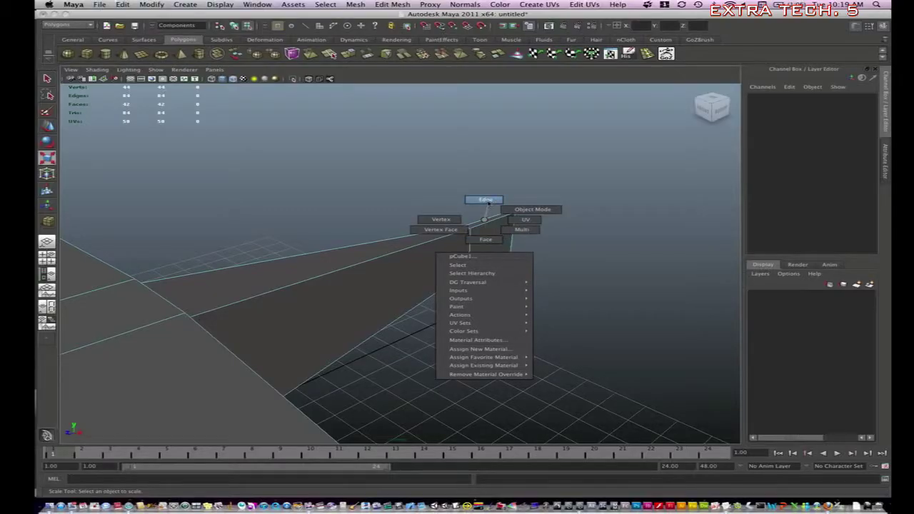
{"action": "left_click", "coordinate": [485, 239]}
{"action": "left_click", "coordinate": [487, 222]}
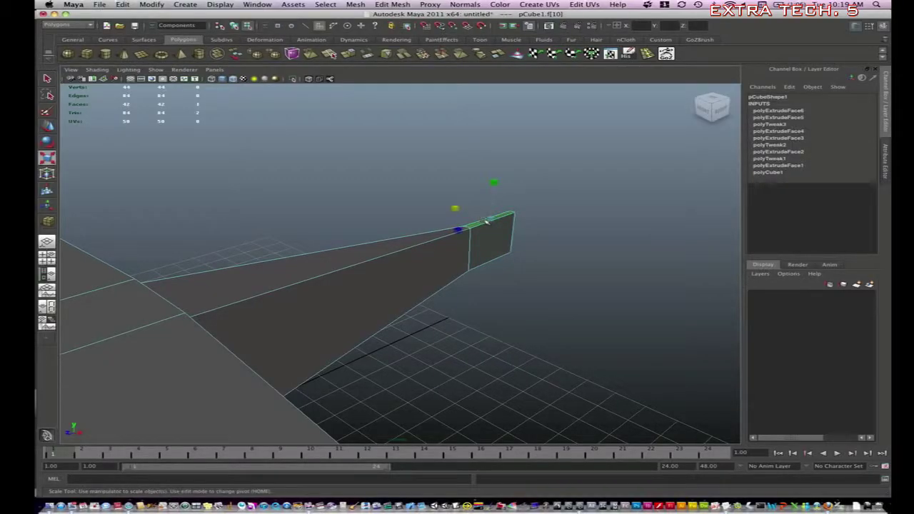
Extrude the tail face upward, shift its top back and narrow it into a swept fin
{"action": "key", "text": "ctrl+e"}
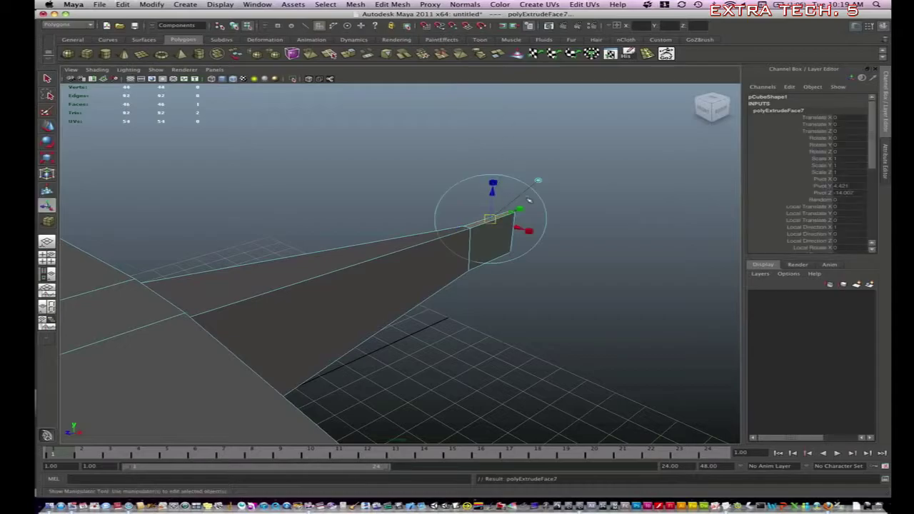
{"action": "mouse_move", "coordinate": [500, 207]}
{"action": "left_mouse_down", "text": "alt"}
{"action": "mouse_move", "coordinate": [479, 247]}
{"action": "mouse_move", "coordinate": [438, 98]}
{"action": "mouse_move", "coordinate": [461, 85]}
{"action": "mouse_move", "coordinate": [492, 150]}
{"action": "left_mouse_up", "text": "alt"}
{"action": "key", "text": "w"}
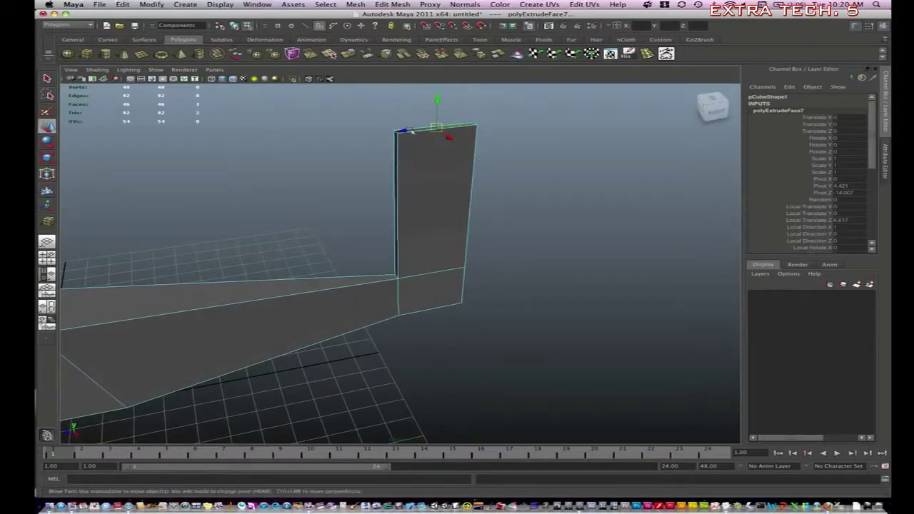
{"action": "mouse_move", "coordinate": [411, 131]}
{"action": "left_mouse_down"}
{"action": "mouse_move", "coordinate": [451, 126]}
{"action": "mouse_move", "coordinate": [436, 126]}
{"action": "left_mouse_up"}
{"action": "key", "text": "r"}
{"action": "mouse_move", "coordinate": [516, 202]}
{"action": "left_mouse_down", "text": "alt"}
{"action": "mouse_move", "coordinate": [575, 193]}
{"action": "mouse_move", "coordinate": [561, 175]}
{"action": "left_mouse_up", "text": "alt"}
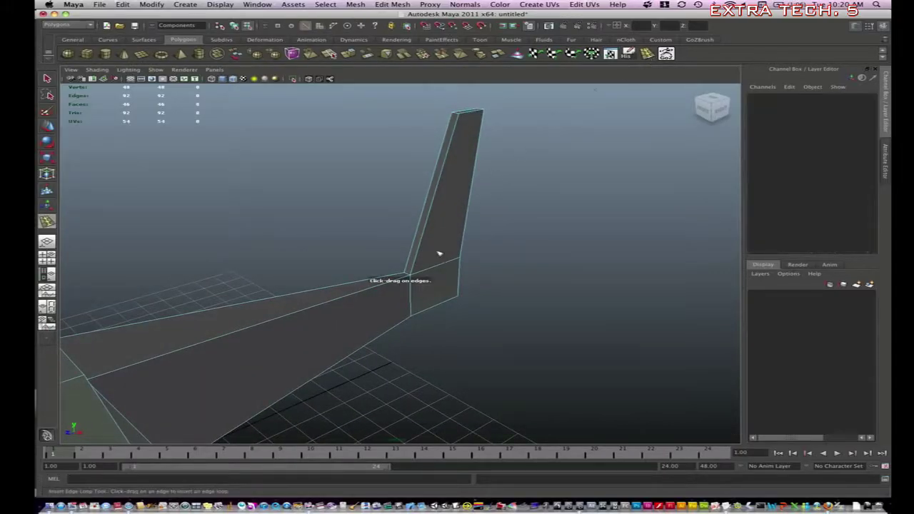
Insert an edge loop at the tail fin's base and select the face there
{"action": "left_click_drag", "start_coordinate": [439, 253], "coordinate": [417, 266], "text": "alt"}
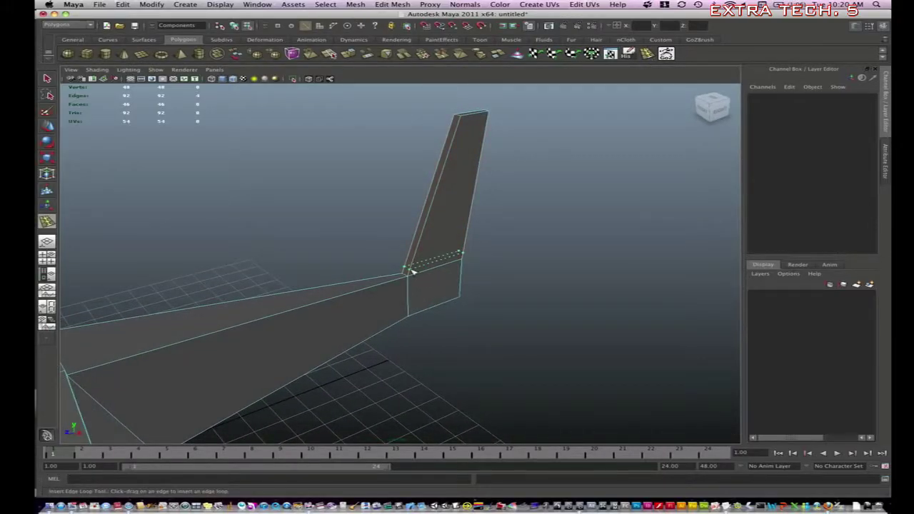
{"action": "left_click", "coordinate": [412, 272]}
{"action": "key", "text": "q"}
{"action": "right_click_drag", "start_coordinate": [426, 268], "coordinate": [429, 277]}
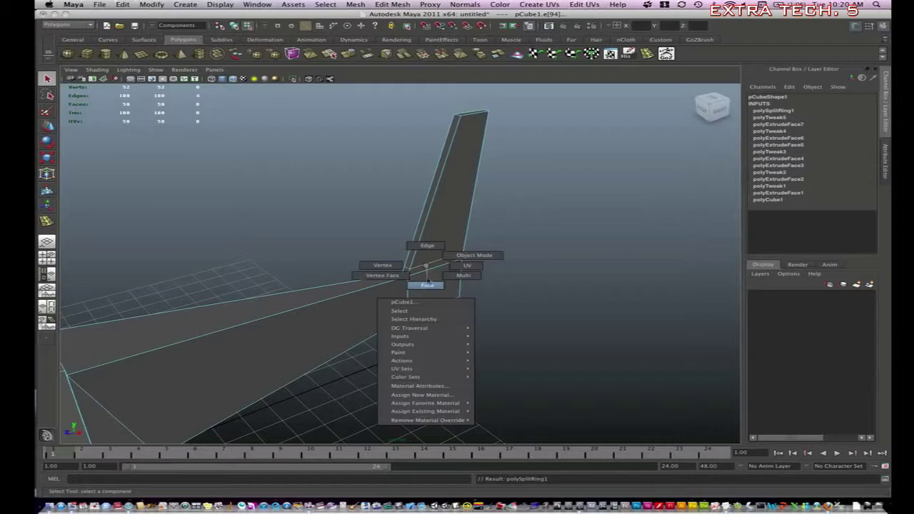
{"action": "left_click", "coordinate": [430, 269]}
{"action": "left_click_drag", "start_coordinate": [430, 268], "coordinate": [490, 281], "text": "alt"}
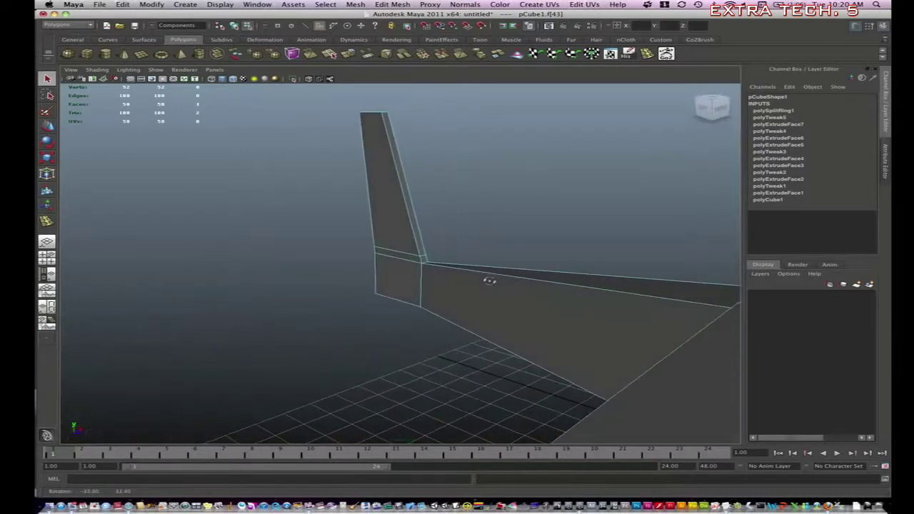
{"action": "mouse_move", "coordinate": [406, 284]}
{"action": "left_mouse_down", "text": "alt"}
{"action": "mouse_move", "coordinate": [388, 287]}
{"action": "mouse_move", "coordinate": [429, 257]}
{"action": "mouse_move", "coordinate": [410, 276]}
{"action": "left_mouse_up", "text": "alt"}
Cut another edge loop across the lower fin and select the new base face
{"action": "key", "text": "r"}
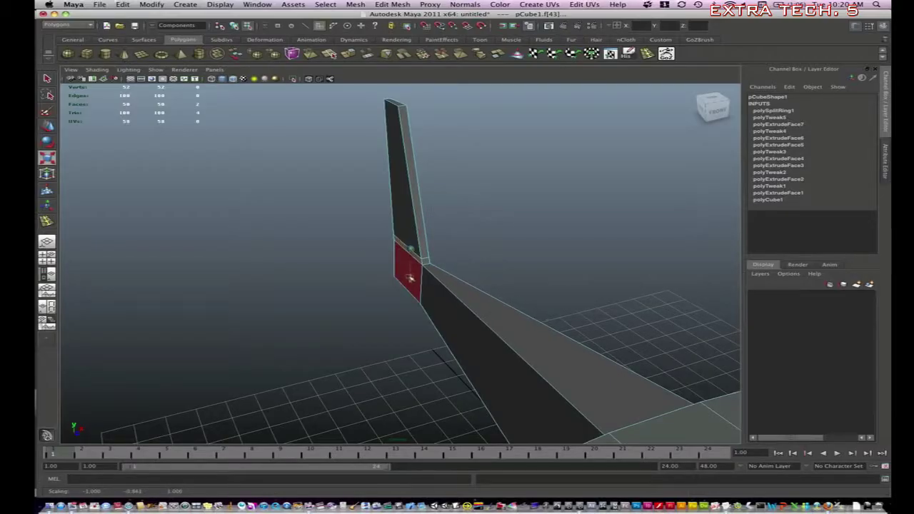
{"action": "left_click_drag", "start_coordinate": [509, 241], "coordinate": [443, 244], "text": "alt"}
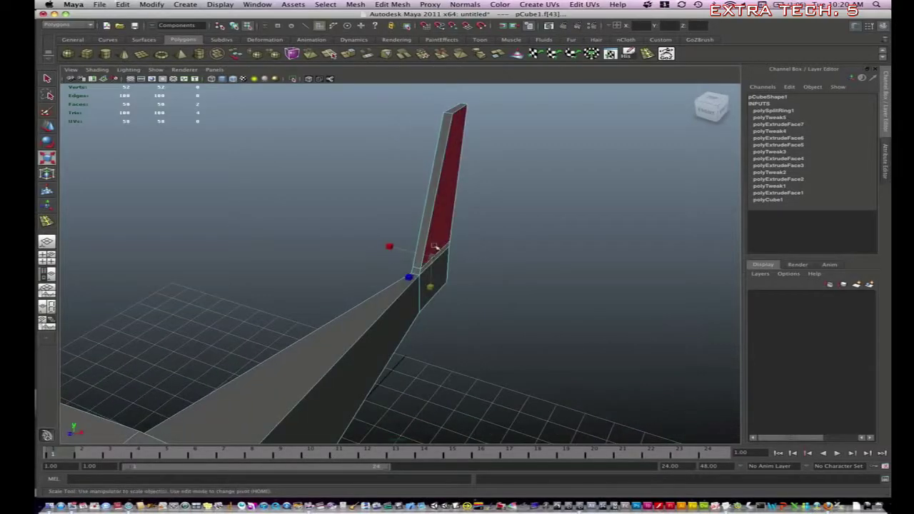
{"action": "right_click_drag", "start_coordinate": [434, 247], "coordinate": [459, 262], "text": "shift"}
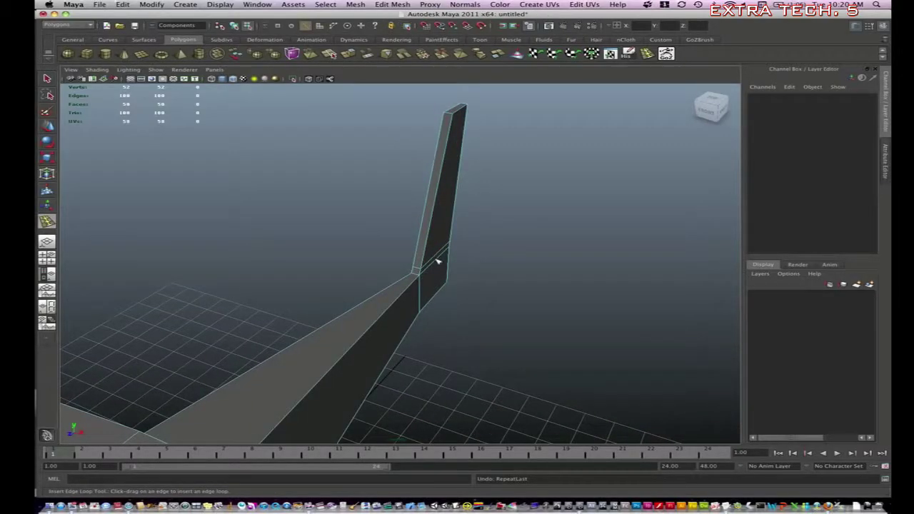
{"action": "key", "text": "q"}
{"action": "right_click_drag", "start_coordinate": [436, 259], "coordinate": [434, 263]}
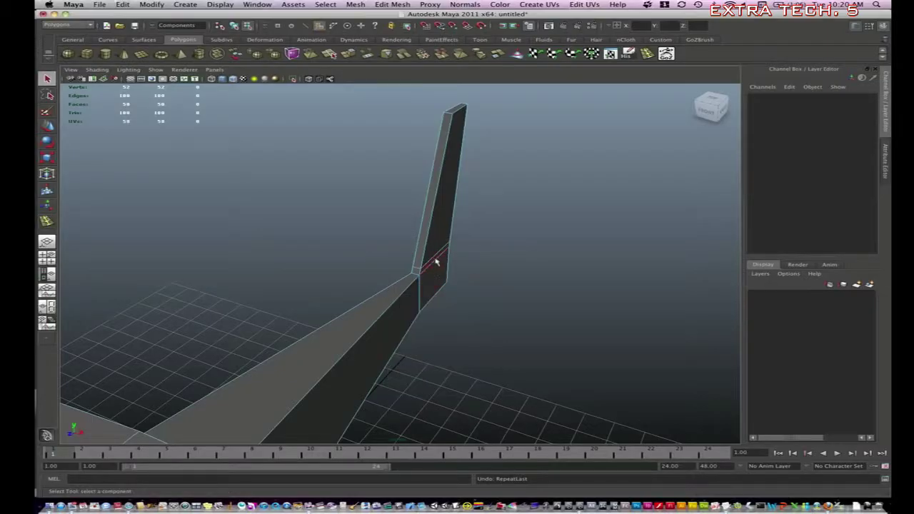
{"action": "left_click", "coordinate": [435, 262]}
{"action": "mouse_move", "coordinate": [435, 262]}
{"action": "left_mouse_down", "text": "alt"}
{"action": "mouse_move", "coordinate": [501, 265]}
{"action": "mouse_move", "coordinate": [418, 259]}
{"action": "left_mouse_up", "text": "alt"}
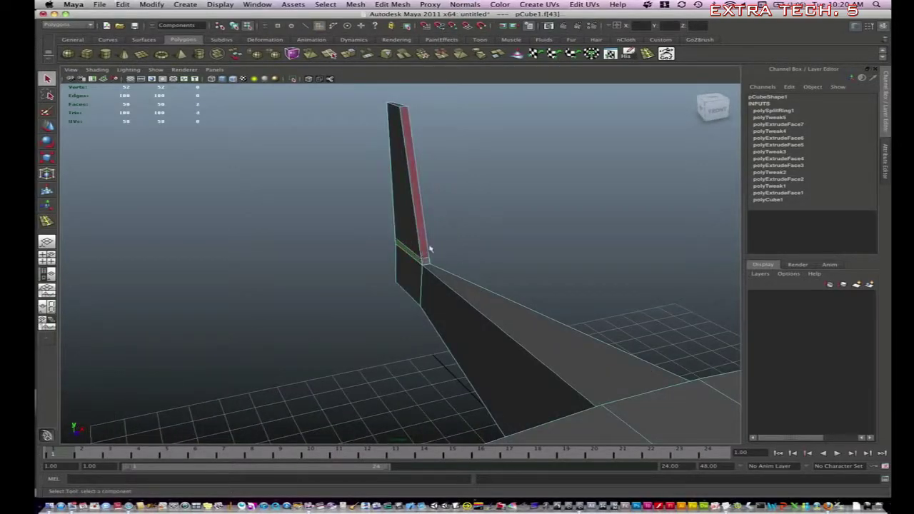
Extrude the fin face out 6.742 units and squash its end face thinner
{"action": "left_click", "coordinate": [350, 57]}
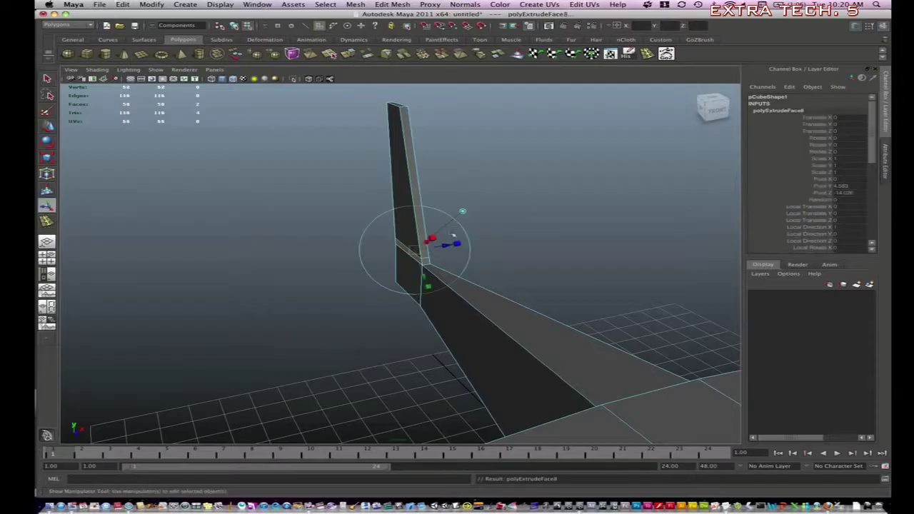
{"action": "mouse_move", "coordinate": [450, 245]}
{"action": "left_mouse_down"}
{"action": "mouse_move", "coordinate": [598, 225]}
{"action": "mouse_move", "coordinate": [591, 217]}
{"action": "left_mouse_up"}
{"action": "key", "text": "r"}
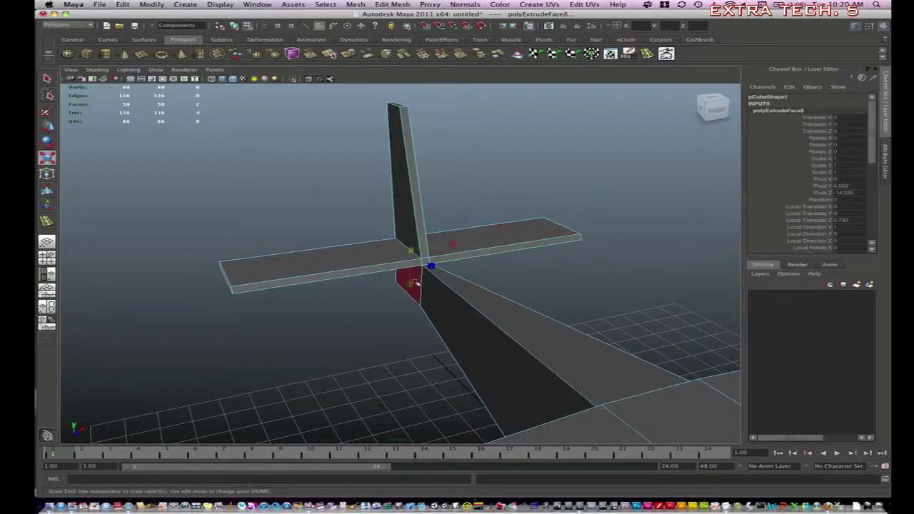
{"action": "mouse_move", "coordinate": [414, 283]}
{"action": "left_mouse_down"}
{"action": "mouse_move", "coordinate": [410, 268]}
{"action": "mouse_move", "coordinate": [471, 264]}
{"action": "left_mouse_up"}
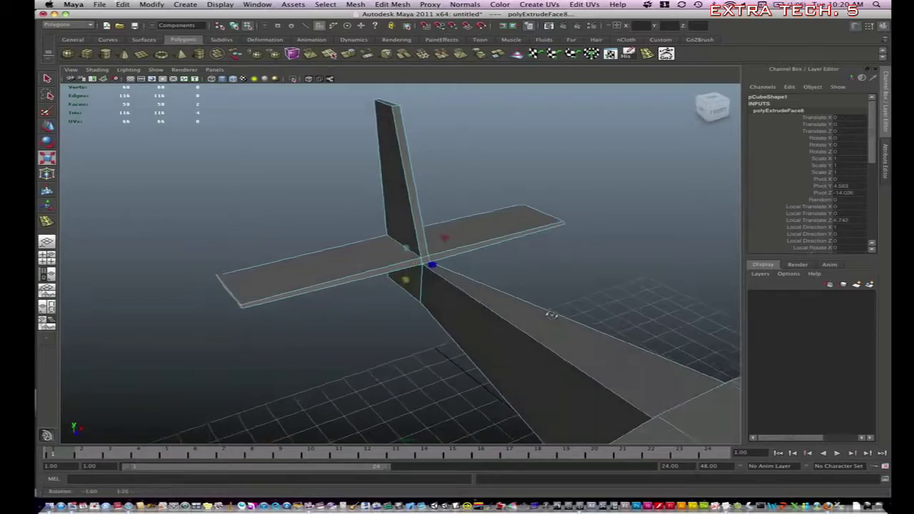
{"action": "mouse_move", "coordinate": [471, 265]}
{"action": "right_mouse_down", "text": "alt"}
{"action": "mouse_move", "coordinate": [520, 264]}
{"action": "mouse_move", "coordinate": [428, 245]}
{"action": "right_mouse_up", "text": "alt"}
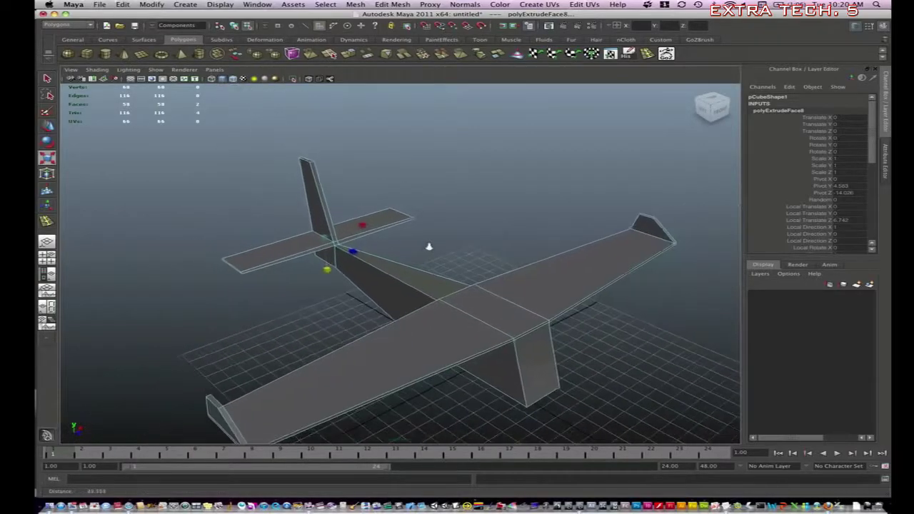
Frame the whole airplane in a three-quarter view and select the fuselage's front face with Scale active
{"action": "left_click_drag", "start_coordinate": [428, 245], "coordinate": [528, 286], "text": "alt"}
{"action": "right_click_drag", "start_coordinate": [528, 285], "coordinate": [549, 293], "text": "alt"}
{"action": "left_click", "coordinate": [549, 292]}
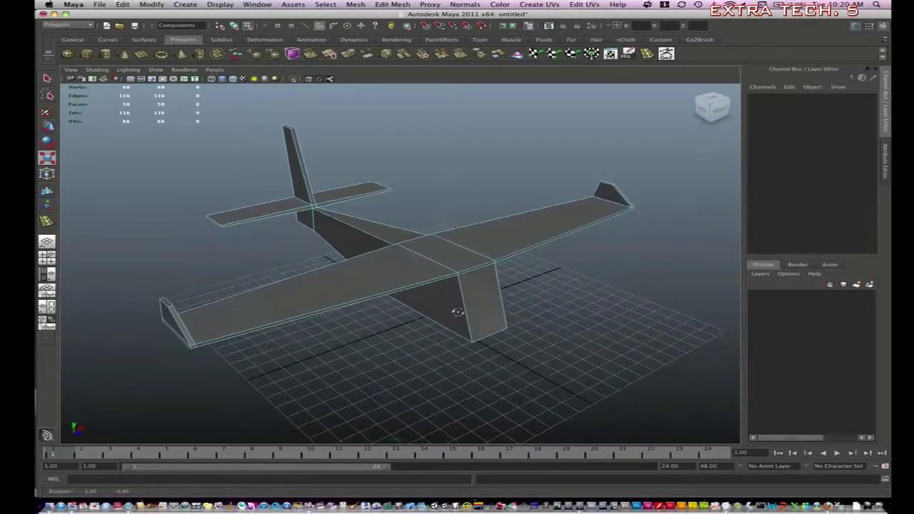
{"action": "mouse_move", "coordinate": [549, 293]}
{"action": "left_mouse_down", "text": "alt"}
{"action": "mouse_move", "coordinate": [451, 313]}
{"action": "mouse_move", "coordinate": [467, 307]}
{"action": "left_mouse_up", "text": "alt"}
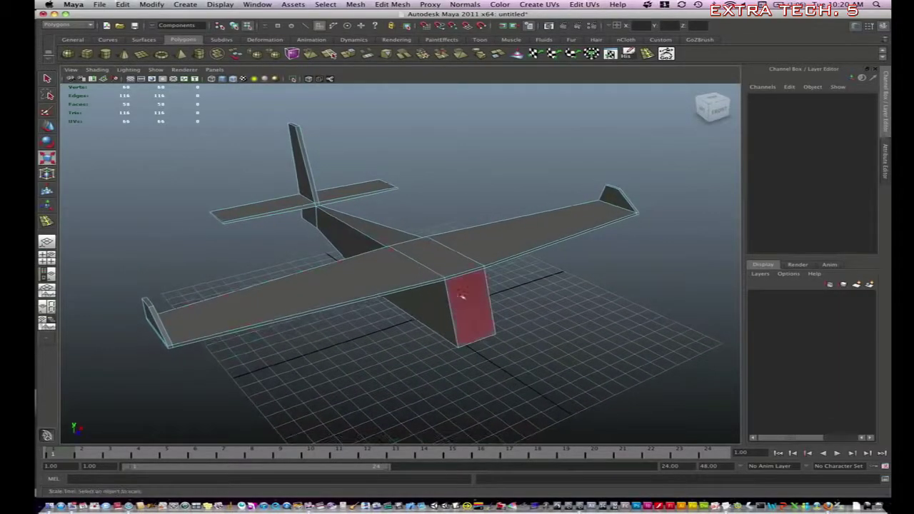
{"action": "key", "text": "r"}
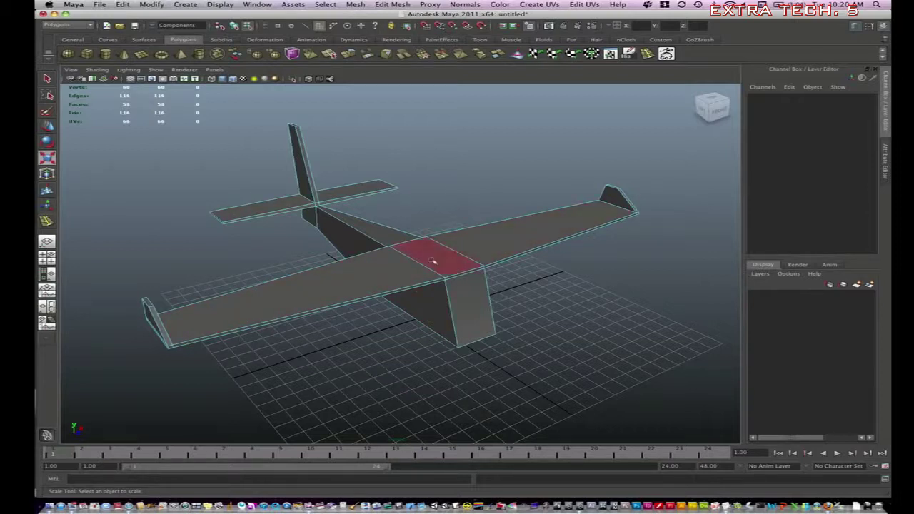
{"action": "left_click", "coordinate": [481, 312]}
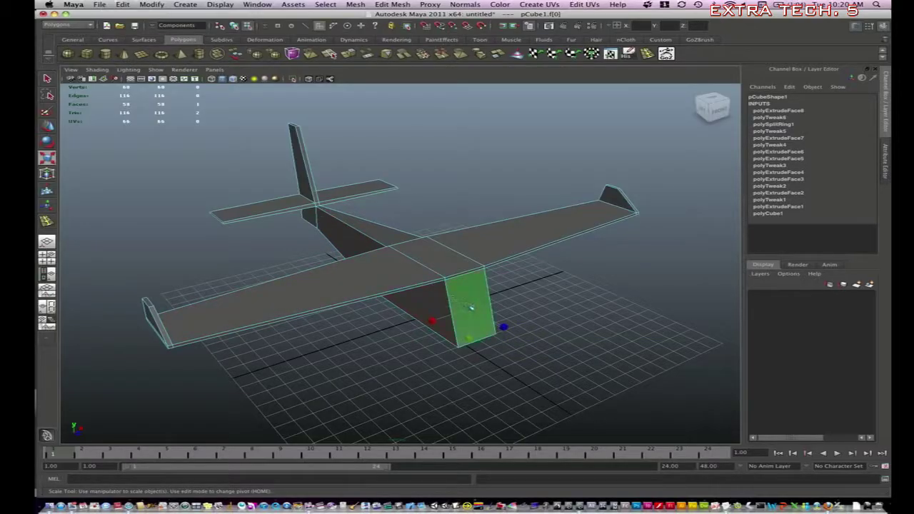
{"action": "left_click_drag", "start_coordinate": [508, 350], "coordinate": [499, 344], "text": "alt"}
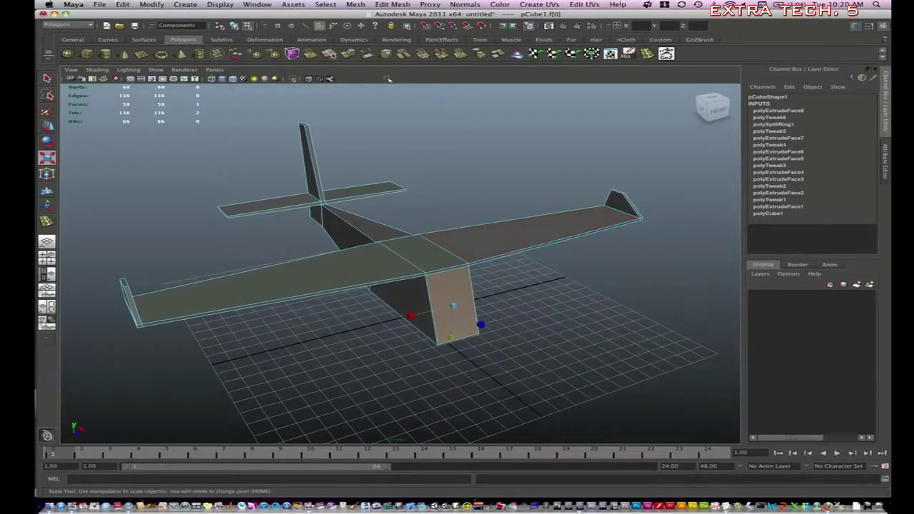
Extrude the fuselage's front face forward into a short nose
{"action": "key", "text": "ctrl+e"}
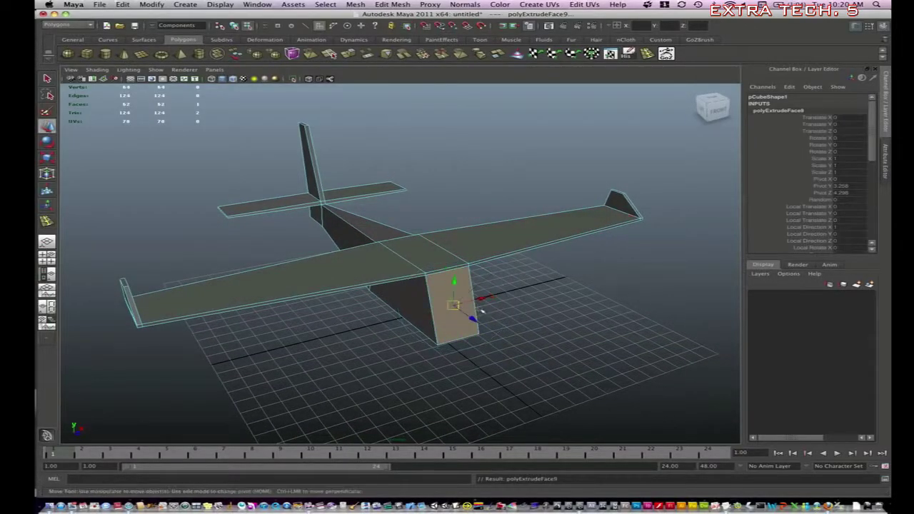
{"action": "left_click_drag", "start_coordinate": [476, 315], "coordinate": [502, 348]}
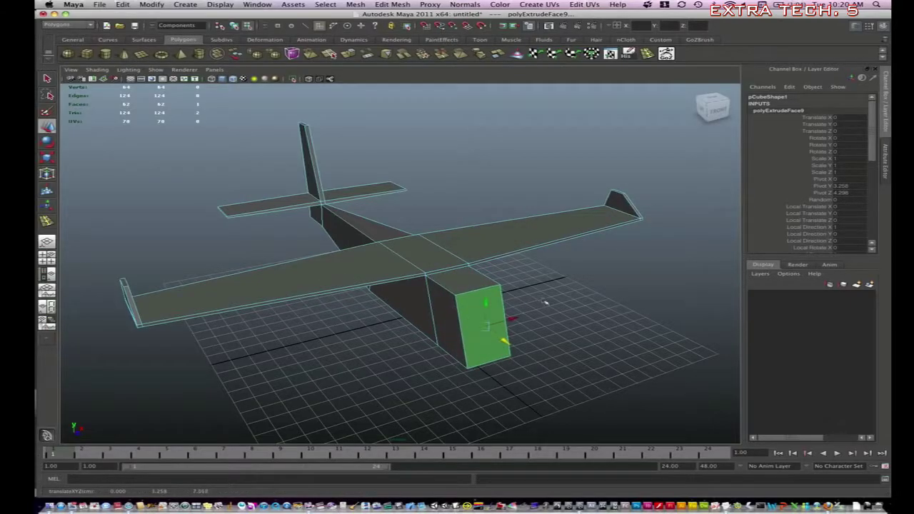
{"action": "left_click_drag", "start_coordinate": [544, 302], "coordinate": [486, 285], "text": "alt"}
Switch to vertex mode and lower the nose's top corner vertices
{"action": "right_click", "coordinate": [593, 220]}
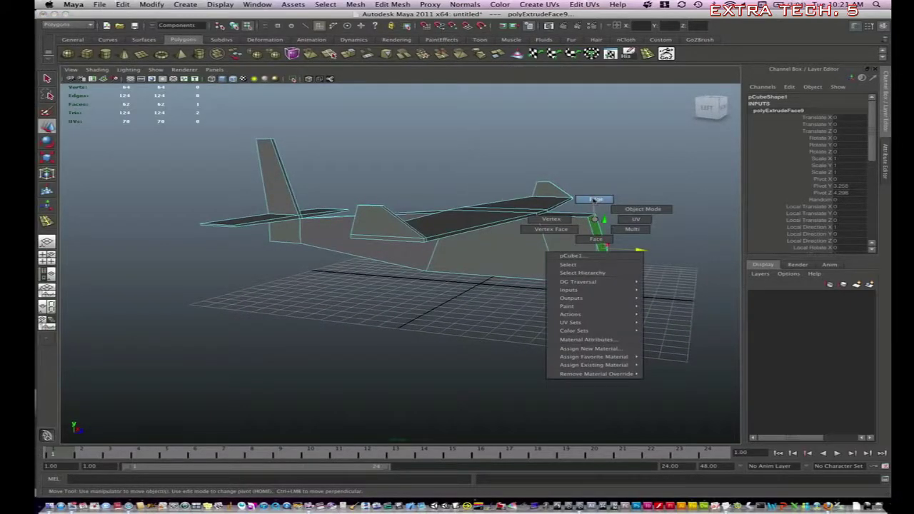
{"action": "left_click", "coordinate": [593, 200]}
{"action": "left_click", "coordinate": [606, 223]}
{"action": "right_click", "coordinate": [593, 218]}
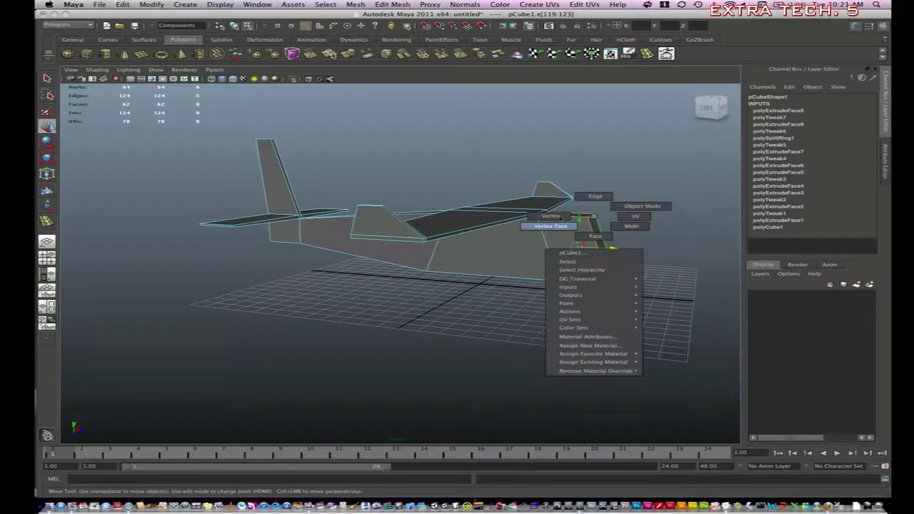
{"action": "left_click", "coordinate": [592, 199]}
{"action": "mouse_move", "coordinate": [582, 225]}
{"action": "left_mouse_down"}
{"action": "mouse_move", "coordinate": [603, 207]}
{"action": "mouse_move", "coordinate": [593, 201]}
{"action": "left_mouse_up"}
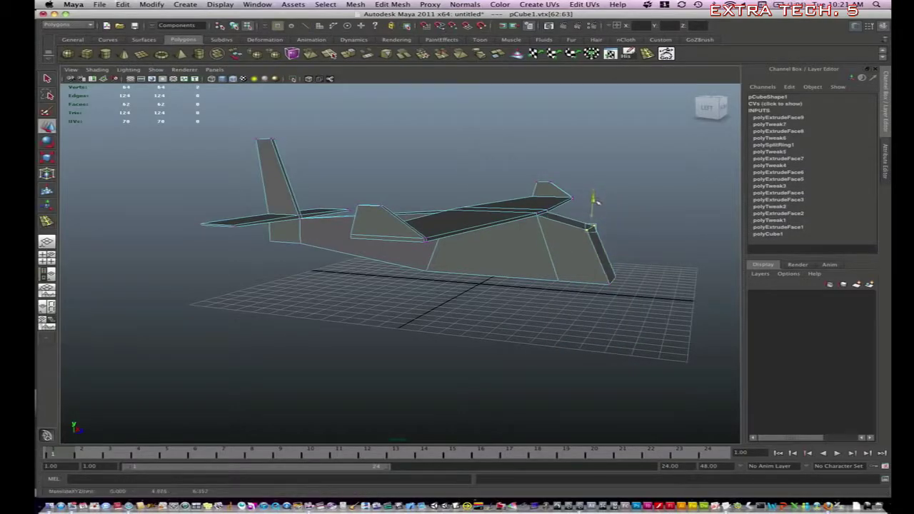
{"action": "left_click_drag", "start_coordinate": [628, 230], "coordinate": [624, 234]}
From a level left-side view, adjust the nose's bottom and top corner vertices into a blunt front
{"action": "mouse_move", "coordinate": [548, 293]}
{"action": "left_mouse_down", "text": "alt"}
{"action": "mouse_move", "coordinate": [590, 281]}
{"action": "mouse_move", "coordinate": [585, 290]}
{"action": "left_mouse_up", "text": "alt"}
{"action": "left_click_drag", "start_coordinate": [567, 252], "coordinate": [611, 262]}
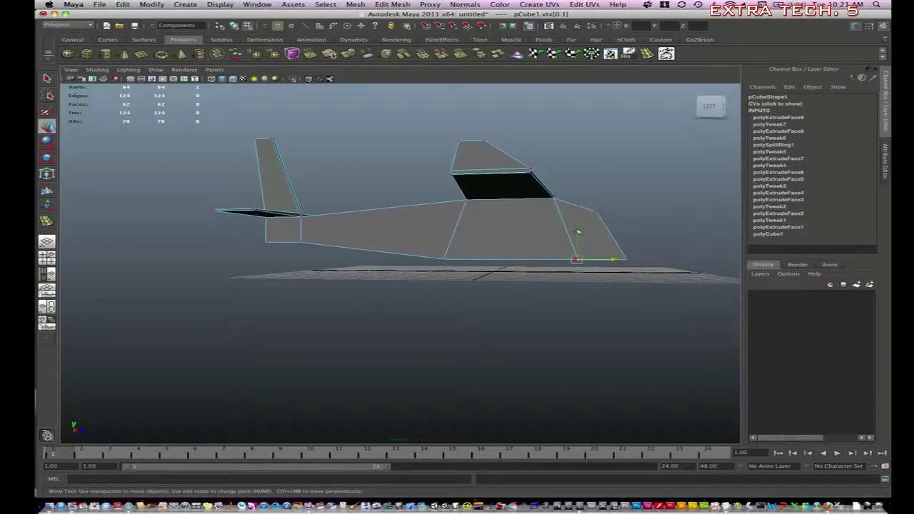
{"action": "left_click_drag", "start_coordinate": [578, 231], "coordinate": [579, 240]}
{"action": "mouse_move", "coordinate": [455, 265]}
{"action": "left_mouse_down"}
{"action": "mouse_move", "coordinate": [441, 242]}
{"action": "mouse_move", "coordinate": [633, 277]}
{"action": "mouse_move", "coordinate": [614, 264]}
{"action": "left_mouse_up"}
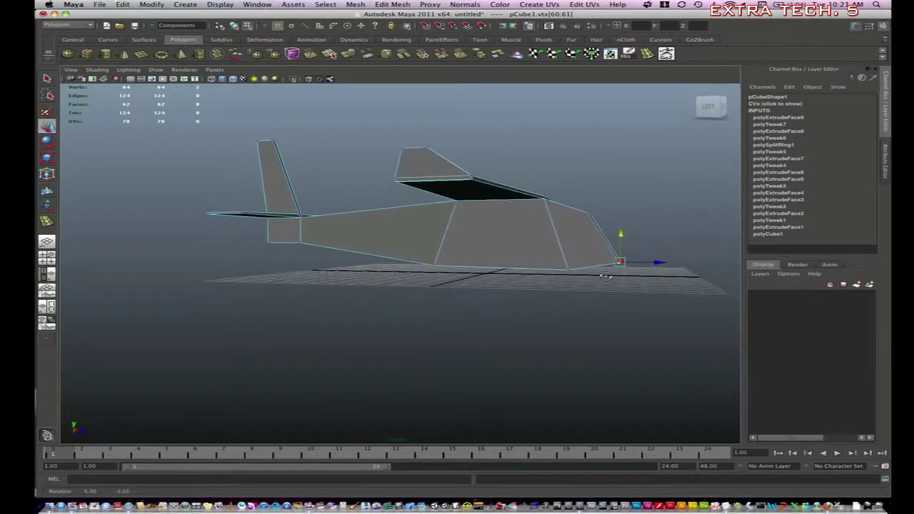
{"action": "mouse_move", "coordinate": [560, 253]}
{"action": "left_mouse_down"}
{"action": "mouse_move", "coordinate": [604, 270]}
{"action": "mouse_move", "coordinate": [593, 269]}
{"action": "mouse_move", "coordinate": [630, 263]}
{"action": "left_mouse_up"}
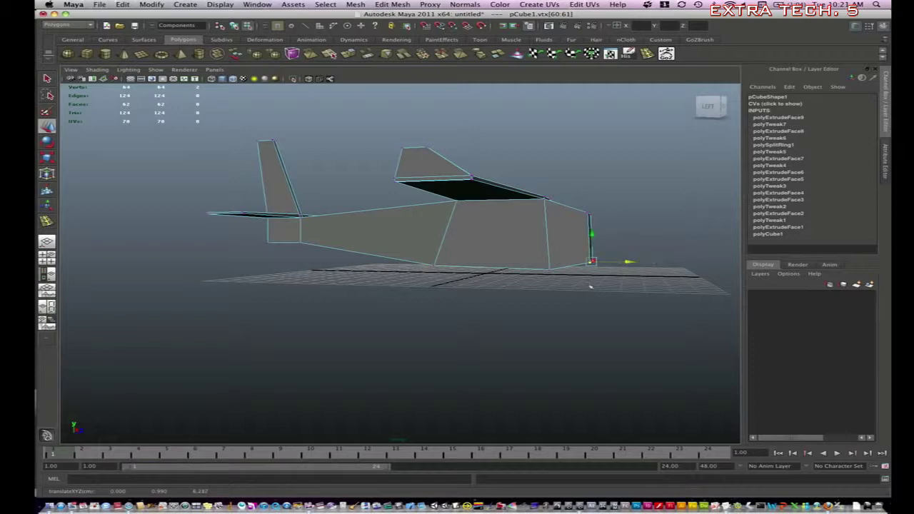
{"action": "left_click_drag", "start_coordinate": [591, 287], "coordinate": [571, 282], "text": "alt"}
{"action": "mouse_move", "coordinate": [580, 208]}
{"action": "left_mouse_down"}
{"action": "mouse_move", "coordinate": [606, 231]}
{"action": "mouse_move", "coordinate": [514, 284]}
{"action": "mouse_move", "coordinate": [531, 268]}
{"action": "mouse_move", "coordinate": [514, 273]}
{"action": "left_mouse_up"}
Deselect everything and save the airplane as a Maya ASCII scene in the scenes folder
{"action": "left_click", "coordinate": [631, 209]}
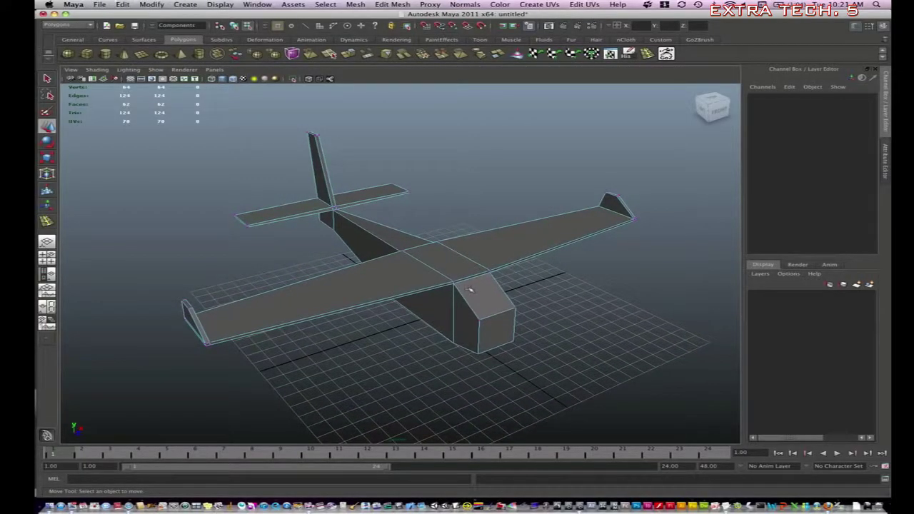
{"action": "key", "text": "ctrl+s"}
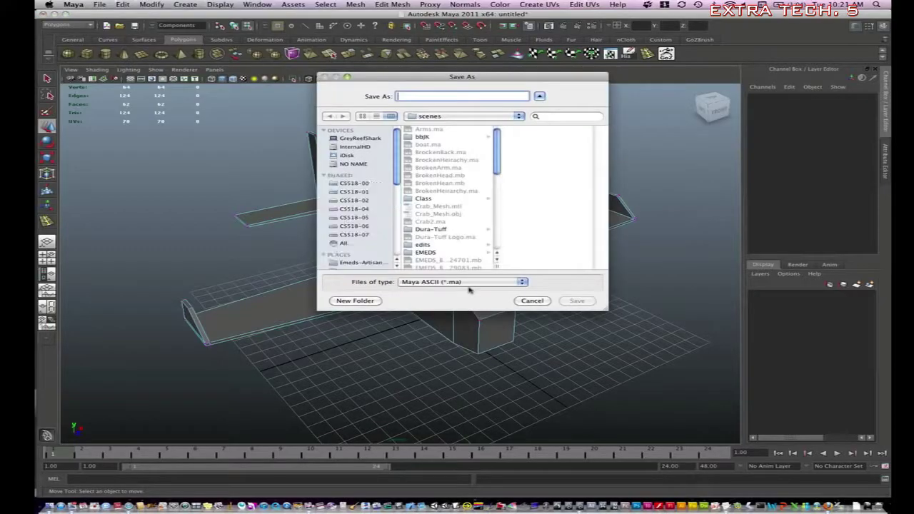
{"action": "left_click", "coordinate": [531, 300]}
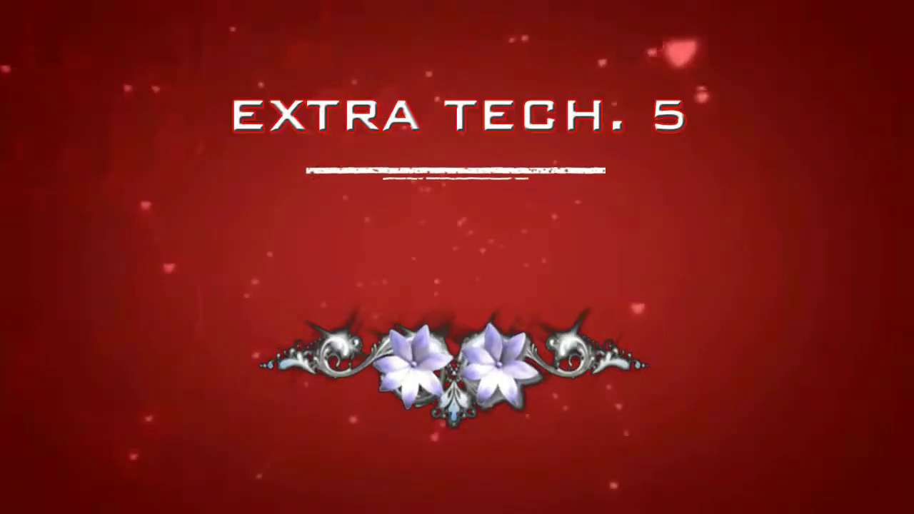